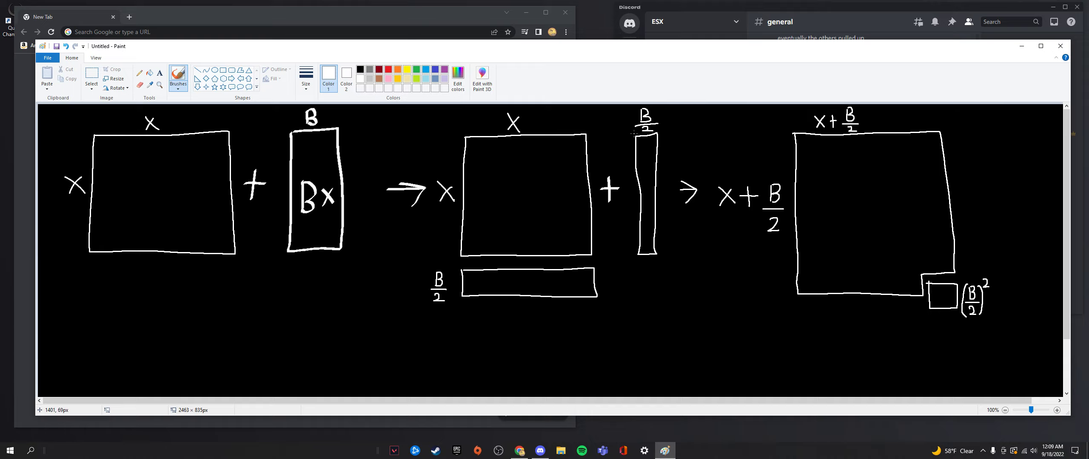
{"action": "left_click", "coordinate": [648, 152]}
{"action": "left_click", "coordinate": [634, 269]}
{"action": "left_click", "coordinate": [91, 76]}
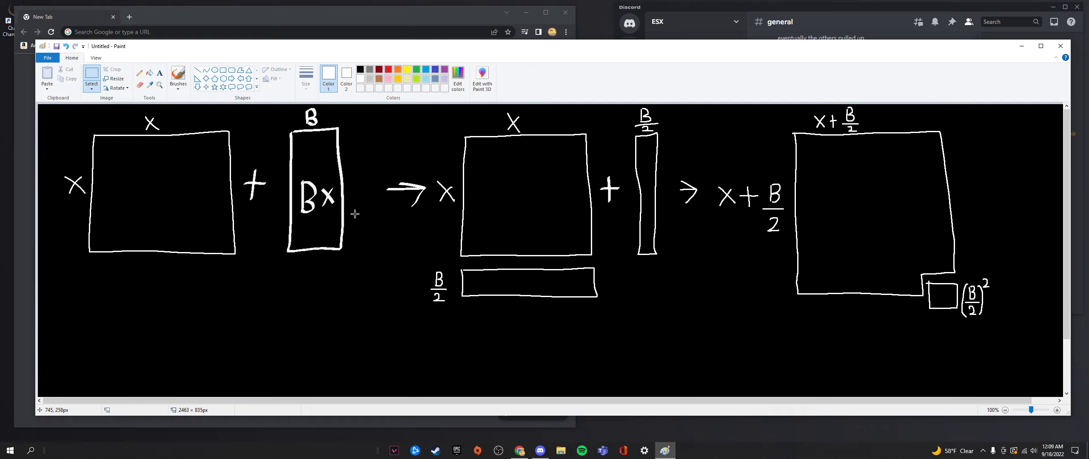
Delete the selected diagram and fill the erased area with black
{"action": "mouse_move", "coordinate": [48, 116]}
{"action": "left_mouse_down"}
{"action": "mouse_move", "coordinate": [497, 230]}
{"action": "mouse_move", "coordinate": [930, 308]}
{"action": "mouse_move", "coordinate": [1003, 354]}
{"action": "left_mouse_up"}
{"action": "key", "text": "Delete"}
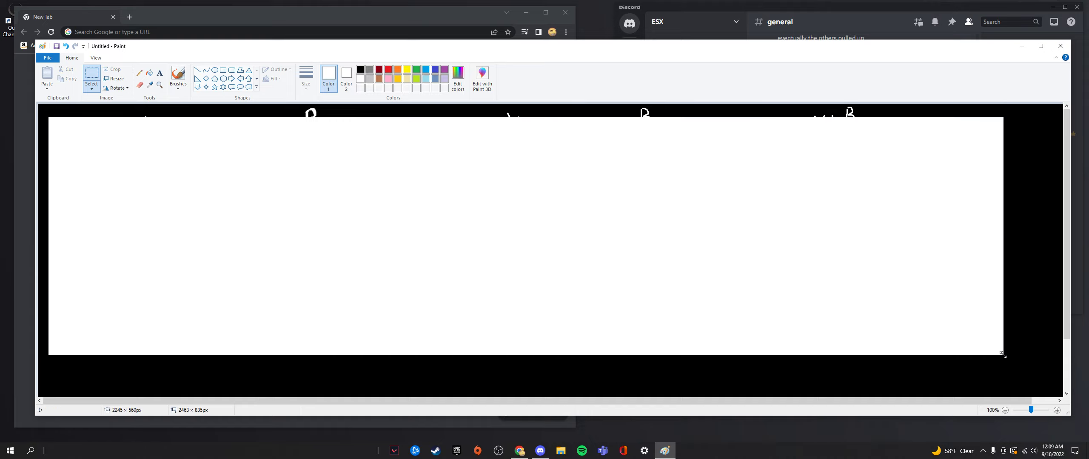
{"action": "left_click", "coordinate": [152, 75]}
{"action": "left_click", "coordinate": [359, 70]}
{"action": "left_click", "coordinate": [276, 128]}
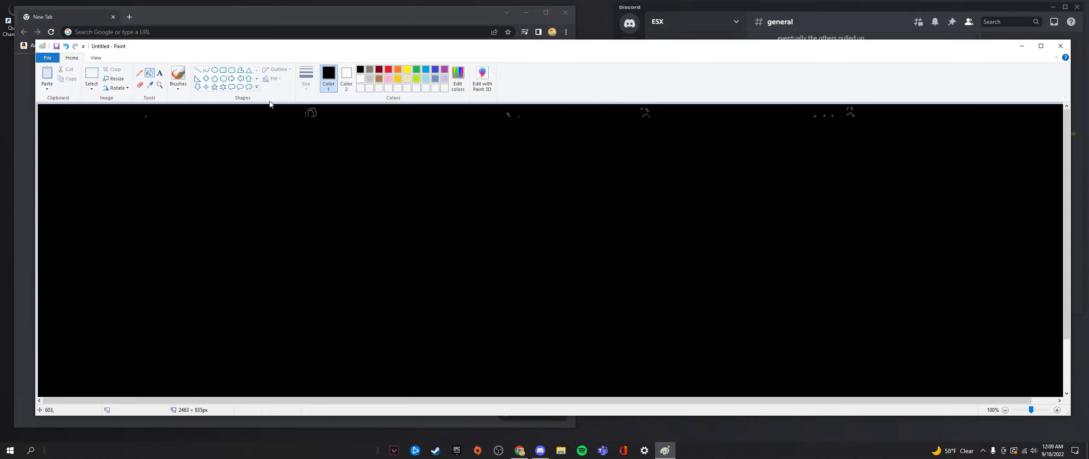
Switch to the calligraphy brush with white as the drawing colour
{"action": "left_click", "coordinate": [178, 76]}
{"action": "left_click", "coordinate": [178, 88]}
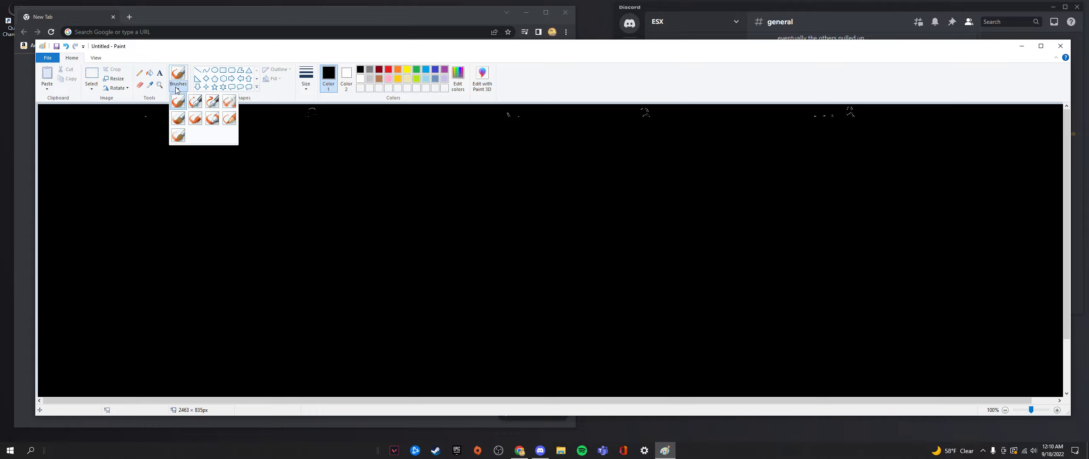
{"action": "left_click", "coordinate": [187, 122]}
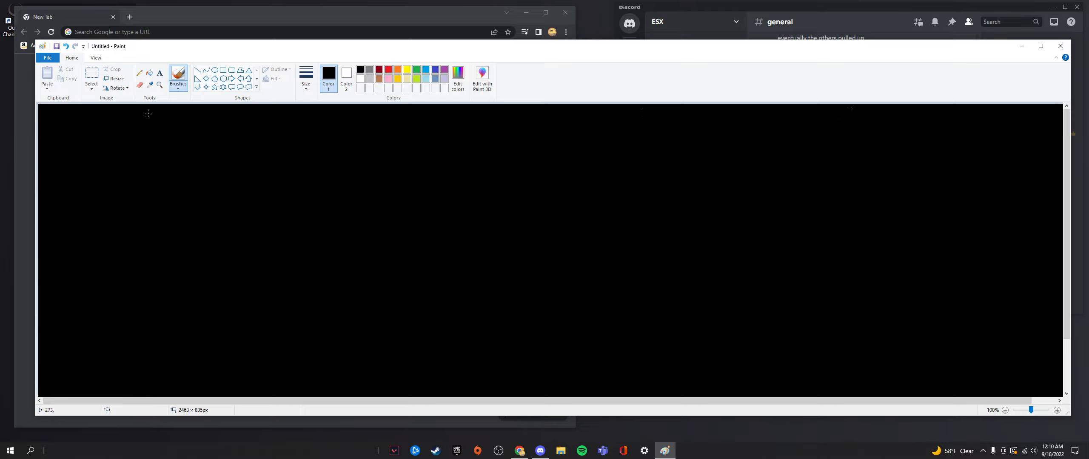
{"action": "left_click", "coordinate": [171, 93]}
{"action": "left_click", "coordinate": [195, 101]}
{"action": "left_click", "coordinate": [360, 78]}
Handwrite the equation x² − 7x + 12 = 0 in white calligraphy across the top-left
{"action": "mouse_move", "coordinate": [101, 141]}
{"action": "left_mouse_down"}
{"action": "mouse_move", "coordinate": [134, 169]}
{"action": "mouse_move", "coordinate": [113, 169]}
{"action": "left_mouse_up"}
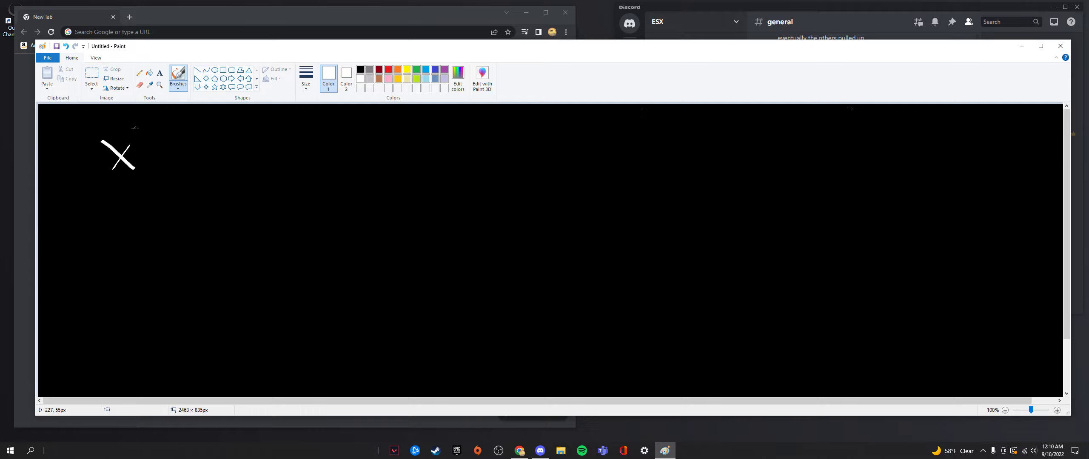
{"action": "left_click_drag", "start_coordinate": [136, 129], "coordinate": [149, 141]}
{"action": "mouse_move", "coordinate": [155, 153]}
{"action": "left_mouse_down"}
{"action": "mouse_move", "coordinate": [217, 161]}
{"action": "mouse_move", "coordinate": [207, 162]}
{"action": "mouse_move", "coordinate": [234, 148]}
{"action": "left_mouse_up"}
{"action": "mouse_move", "coordinate": [240, 139]}
{"action": "left_mouse_down"}
{"action": "mouse_move", "coordinate": [241, 158]}
{"action": "mouse_move", "coordinate": [301, 145]}
{"action": "left_mouse_up"}
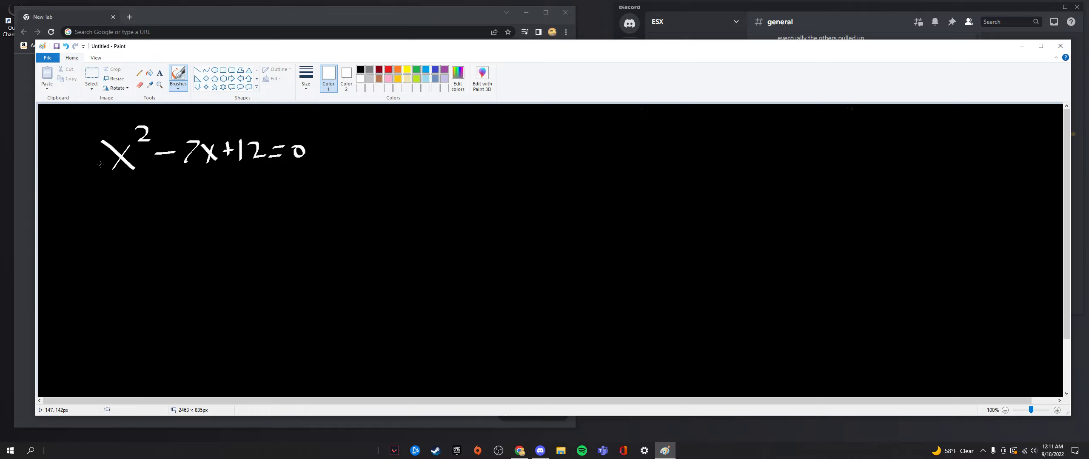
Write x² − 7x = −12 as the second line under the first equation
{"action": "left_click_drag", "start_coordinate": [99, 163], "coordinate": [98, 147]}
{"action": "mouse_move", "coordinate": [115, 206]}
{"action": "left_mouse_down"}
{"action": "mouse_move", "coordinate": [135, 223]}
{"action": "mouse_move", "coordinate": [117, 226]}
{"action": "mouse_move", "coordinate": [132, 198]}
{"action": "mouse_move", "coordinate": [173, 230]}
{"action": "mouse_move", "coordinate": [239, 217]}
{"action": "left_mouse_up"}
{"action": "mouse_move", "coordinate": [250, 208]}
{"action": "left_mouse_down"}
{"action": "mouse_move", "coordinate": [253, 226]}
{"action": "mouse_move", "coordinate": [274, 221]}
{"action": "left_mouse_up"}
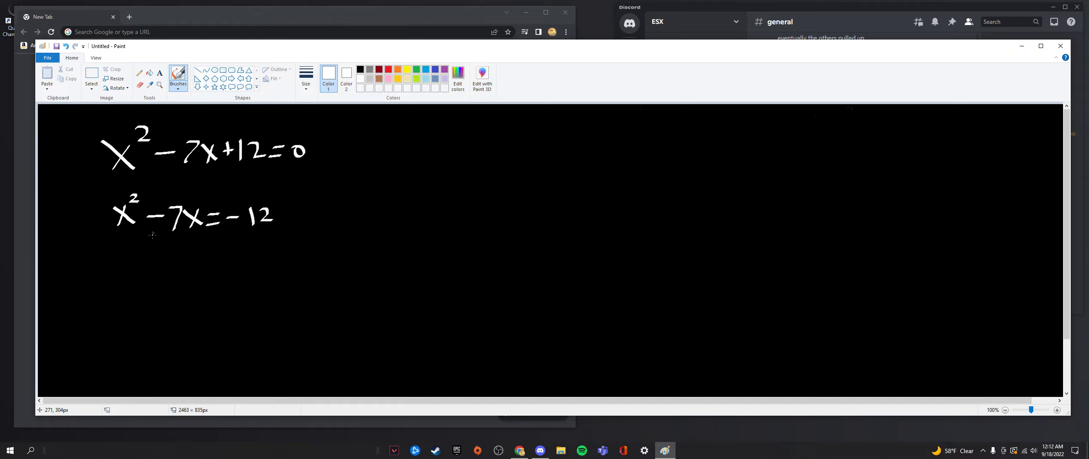
Write the third line x² − 7x + 49/4 = −12 + 49/4 below the second
{"action": "mouse_move", "coordinate": [123, 267]}
{"action": "left_mouse_down"}
{"action": "mouse_move", "coordinate": [141, 289]}
{"action": "mouse_move", "coordinate": [127, 292]}
{"action": "mouse_move", "coordinate": [149, 269]}
{"action": "mouse_move", "coordinate": [166, 279]}
{"action": "mouse_move", "coordinate": [183, 267]}
{"action": "mouse_move", "coordinate": [176, 290]}
{"action": "mouse_move", "coordinate": [202, 290]}
{"action": "mouse_move", "coordinate": [193, 291]}
{"action": "mouse_move", "coordinate": [244, 269]}
{"action": "mouse_move", "coordinate": [224, 300]}
{"action": "mouse_move", "coordinate": [237, 305]}
{"action": "left_mouse_up"}
{"action": "left_click_drag", "start_coordinate": [254, 276], "coordinate": [267, 275]}
{"action": "mouse_move", "coordinate": [253, 287]}
{"action": "left_mouse_down"}
{"action": "mouse_move", "coordinate": [310, 289]}
{"action": "mouse_move", "coordinate": [329, 277]}
{"action": "mouse_move", "coordinate": [347, 290]}
{"action": "mouse_move", "coordinate": [384, 268]}
{"action": "mouse_move", "coordinate": [378, 308]}
{"action": "left_mouse_up"}
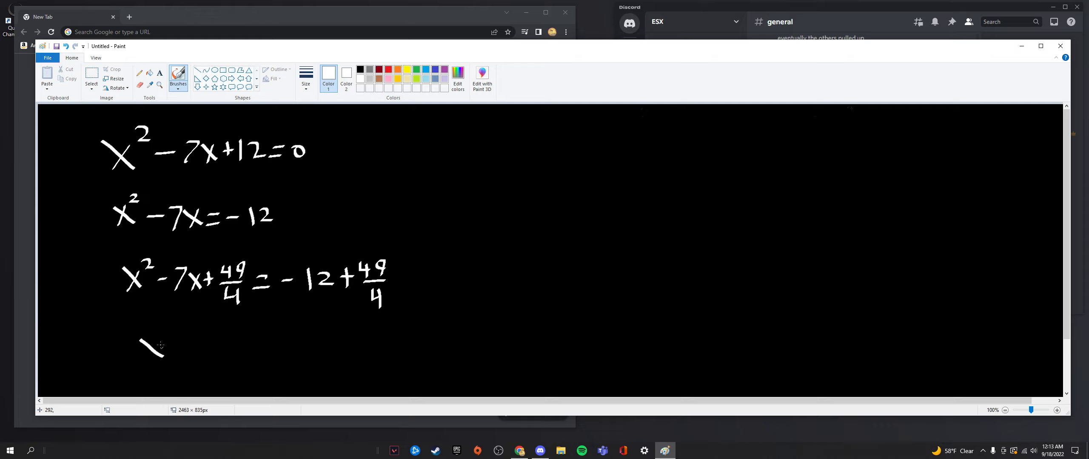
Write x² − 7x + 49/4 = 1/4 as the fourth line, with a working note above 49/4
{"action": "mouse_move", "coordinate": [163, 341]}
{"action": "left_mouse_down"}
{"action": "mouse_move", "coordinate": [147, 359]}
{"action": "mouse_move", "coordinate": [174, 331]}
{"action": "mouse_move", "coordinate": [200, 361]}
{"action": "mouse_move", "coordinate": [232, 362]}
{"action": "left_mouse_up"}
{"action": "mouse_move", "coordinate": [228, 347]}
{"action": "left_mouse_down"}
{"action": "mouse_move", "coordinate": [224, 359]}
{"action": "mouse_move", "coordinate": [272, 345]}
{"action": "mouse_move", "coordinate": [261, 367]}
{"action": "mouse_move", "coordinate": [274, 367]}
{"action": "left_mouse_up"}
{"action": "left_click_drag", "start_coordinate": [272, 356], "coordinate": [270, 380]}
{"action": "mouse_move", "coordinate": [284, 352]}
{"action": "left_mouse_down"}
{"action": "mouse_move", "coordinate": [326, 355]}
{"action": "mouse_move", "coordinate": [315, 369]}
{"action": "mouse_move", "coordinate": [323, 378]}
{"action": "left_mouse_up"}
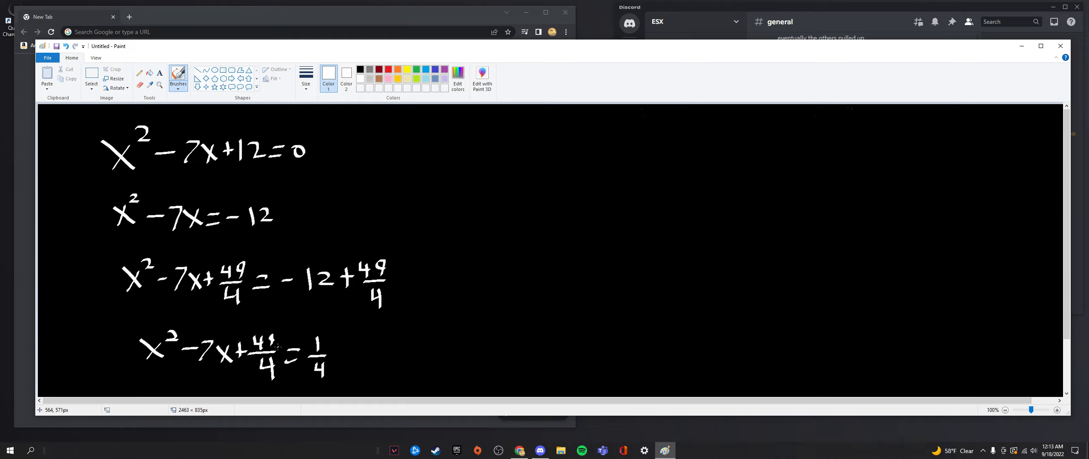
{"action": "left_click_drag", "start_coordinate": [276, 336], "coordinate": [277, 342]}
{"action": "left_click_drag", "start_coordinate": [251, 316], "coordinate": [286, 325]}
Write (x − 7/2)² = 1/4 to the right of the fourth line
{"action": "mouse_move", "coordinate": [415, 348]}
{"action": "left_mouse_down"}
{"action": "mouse_move", "coordinate": [439, 368]}
{"action": "mouse_move", "coordinate": [421, 368]}
{"action": "mouse_move", "coordinate": [462, 353]}
{"action": "mouse_move", "coordinate": [404, 358]}
{"action": "mouse_move", "coordinate": [420, 374]}
{"action": "left_mouse_up"}
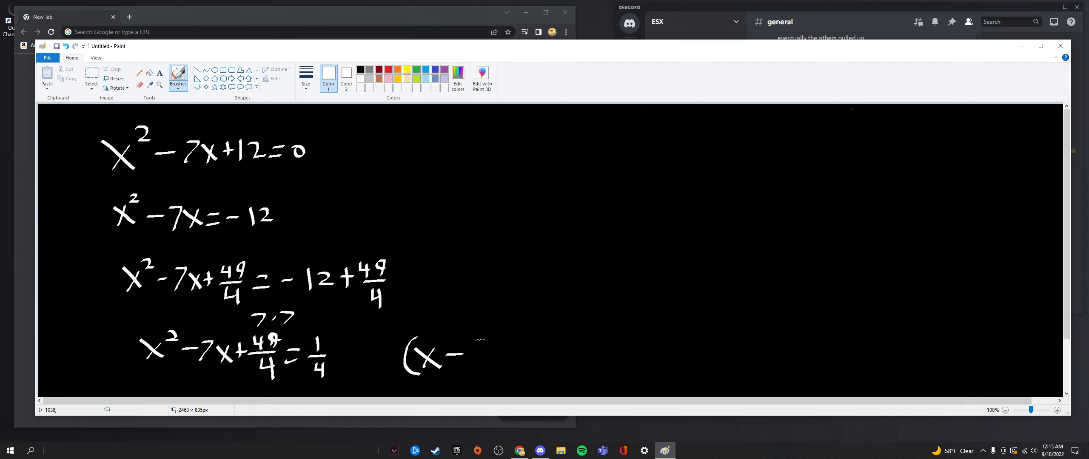
{"action": "mouse_move", "coordinate": [475, 340]}
{"action": "left_mouse_down"}
{"action": "mouse_move", "coordinate": [491, 356]}
{"action": "mouse_move", "coordinate": [479, 373]}
{"action": "mouse_move", "coordinate": [507, 351]}
{"action": "mouse_move", "coordinate": [497, 377]}
{"action": "left_mouse_up"}
{"action": "mouse_move", "coordinate": [508, 329]}
{"action": "left_mouse_down"}
{"action": "mouse_move", "coordinate": [534, 364]}
{"action": "mouse_move", "coordinate": [564, 361]}
{"action": "mouse_move", "coordinate": [565, 377]}
{"action": "left_mouse_up"}
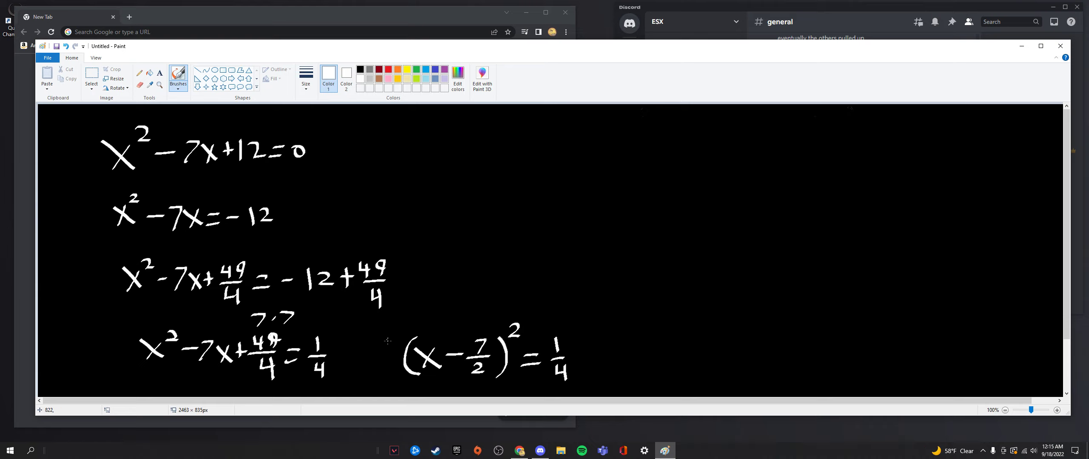
Draw square roots over both sides and an arrow up to x − 7/2 = ±√(1/4)
{"action": "left_click_drag", "start_coordinate": [373, 334], "coordinate": [523, 309]}
{"action": "mouse_move", "coordinate": [537, 343]}
{"action": "left_mouse_down"}
{"action": "mouse_move", "coordinate": [545, 365]}
{"action": "mouse_move", "coordinate": [547, 328]}
{"action": "mouse_move", "coordinate": [572, 328]}
{"action": "mouse_move", "coordinate": [590, 353]}
{"action": "mouse_move", "coordinate": [611, 268]}
{"action": "mouse_move", "coordinate": [612, 186]}
{"action": "mouse_move", "coordinate": [637, 205]}
{"action": "left_mouse_up"}
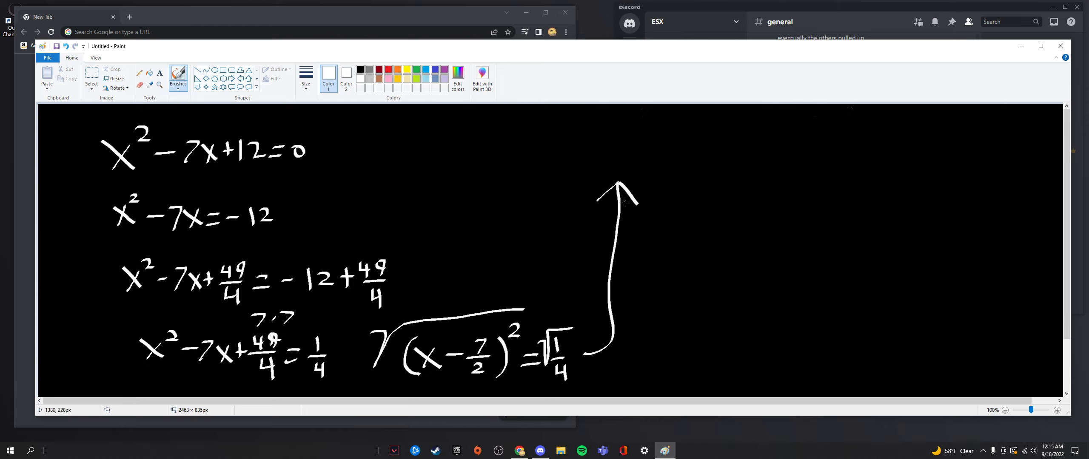
{"action": "mouse_move", "coordinate": [596, 140]}
{"action": "left_mouse_down"}
{"action": "mouse_move", "coordinate": [618, 158]}
{"action": "mouse_move", "coordinate": [600, 161]}
{"action": "mouse_move", "coordinate": [633, 144]}
{"action": "mouse_move", "coordinate": [658, 150]}
{"action": "mouse_move", "coordinate": [659, 168]}
{"action": "mouse_move", "coordinate": [683, 142]}
{"action": "mouse_move", "coordinate": [683, 151]}
{"action": "mouse_move", "coordinate": [737, 145]}
{"action": "mouse_move", "coordinate": [696, 166]}
{"action": "mouse_move", "coordinate": [714, 170]}
{"action": "mouse_move", "coordinate": [737, 149]}
{"action": "mouse_move", "coordinate": [730, 175]}
{"action": "left_mouse_up"}
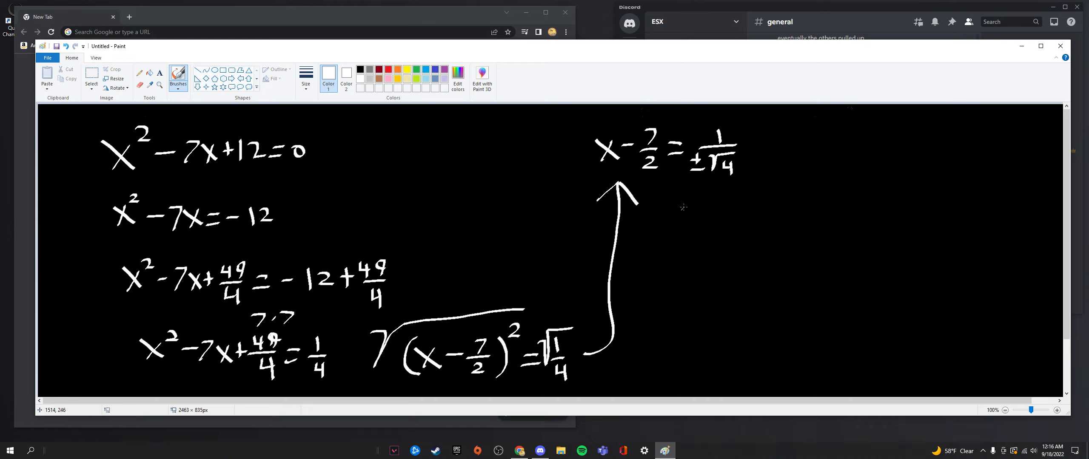
Write the first root x = 1/2 + 7/2 = 4, undoing a stray stroke
{"action": "mouse_move", "coordinate": [674, 205]}
{"action": "left_mouse_down"}
{"action": "mouse_move", "coordinate": [696, 231]}
{"action": "mouse_move", "coordinate": [674, 233]}
{"action": "mouse_move", "coordinate": [727, 212]}
{"action": "mouse_move", "coordinate": [731, 221]}
{"action": "left_mouse_up"}
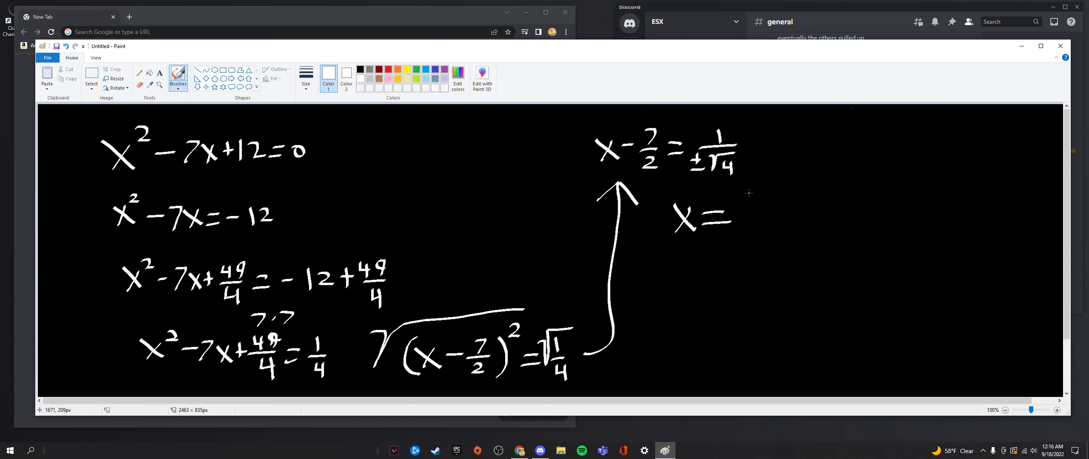
{"action": "mouse_move", "coordinate": [750, 194]}
{"action": "left_mouse_down"}
{"action": "mouse_move", "coordinate": [749, 211]}
{"action": "mouse_move", "coordinate": [768, 210]}
{"action": "mouse_move", "coordinate": [765, 234]}
{"action": "mouse_move", "coordinate": [780, 208]}
{"action": "mouse_move", "coordinate": [780, 219]}
{"action": "left_mouse_up"}
{"action": "mouse_move", "coordinate": [774, 208]}
{"action": "left_mouse_down"}
{"action": "mouse_move", "coordinate": [801, 199]}
{"action": "mouse_move", "coordinate": [794, 218]}
{"action": "mouse_move", "coordinate": [805, 221]}
{"action": "mouse_move", "coordinate": [804, 241]}
{"action": "left_mouse_up"}
{"action": "left_click_drag", "start_coordinate": [817, 212], "coordinate": [855, 216]}
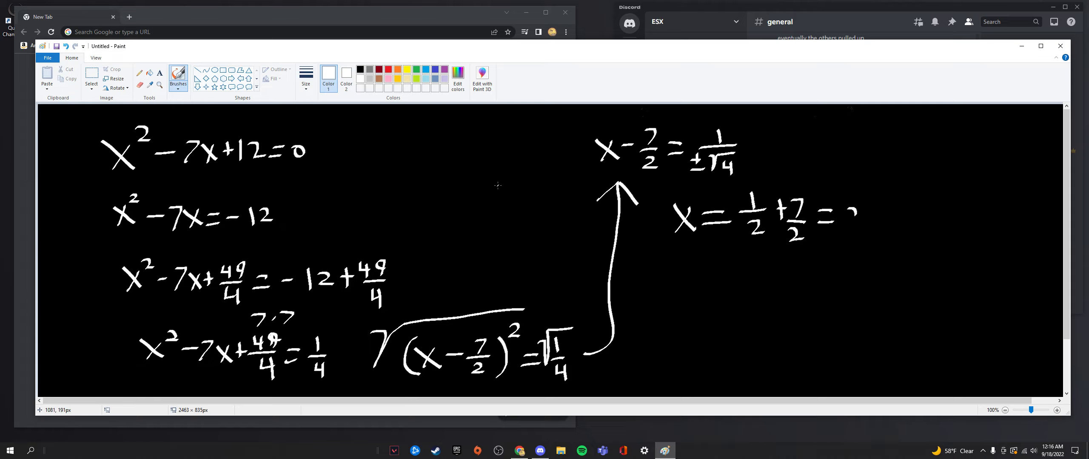
{"action": "left_click", "coordinate": [56, 46]}
{"action": "left_click", "coordinate": [912, 127]}
{"action": "left_click", "coordinate": [65, 46]}
{"action": "left_click_drag", "start_coordinate": [842, 206], "coordinate": [850, 237]}
Write 'or' beneath it and begin the second root line x = −1/2
{"action": "left_click_drag", "start_coordinate": [756, 263], "coordinate": [784, 262]}
{"action": "left_click", "coordinate": [66, 46]}
{"action": "left_click", "coordinate": [65, 45]}
{"action": "mouse_move", "coordinate": [761, 266]}
{"action": "left_mouse_down"}
{"action": "mouse_move", "coordinate": [754, 279]}
{"action": "mouse_move", "coordinate": [790, 264]}
{"action": "left_mouse_up"}
{"action": "mouse_move", "coordinate": [676, 305]}
{"action": "left_mouse_down"}
{"action": "mouse_move", "coordinate": [691, 322]}
{"action": "mouse_move", "coordinate": [676, 323]}
{"action": "mouse_move", "coordinate": [709, 319]}
{"action": "left_mouse_up"}
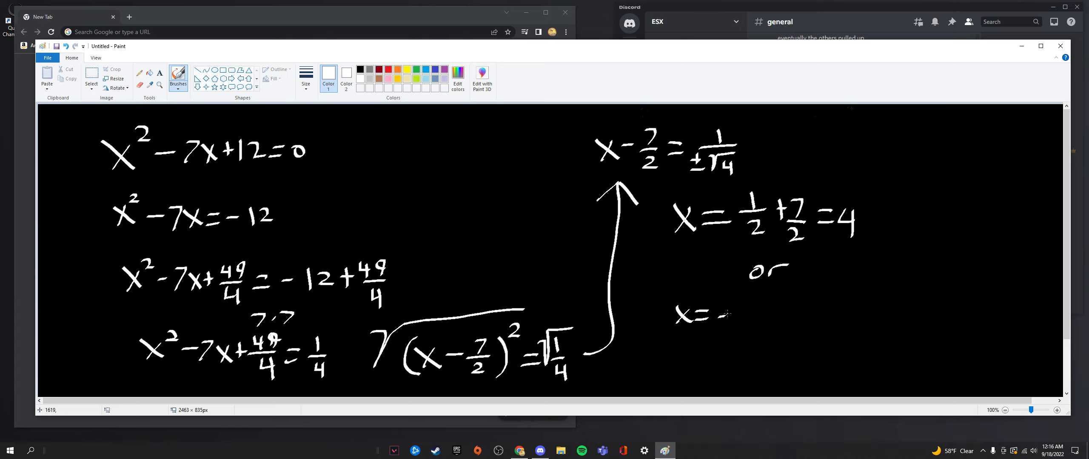
{"action": "mouse_move", "coordinate": [734, 303]}
{"action": "left_mouse_down"}
{"action": "mouse_move", "coordinate": [735, 333]}
{"action": "mouse_move", "coordinate": [751, 317]}
{"action": "mouse_move", "coordinate": [768, 338]}
{"action": "mouse_move", "coordinate": [788, 315]}
{"action": "mouse_move", "coordinate": [810, 314]}
{"action": "mouse_move", "coordinate": [798, 329]}
{"action": "left_mouse_up"}
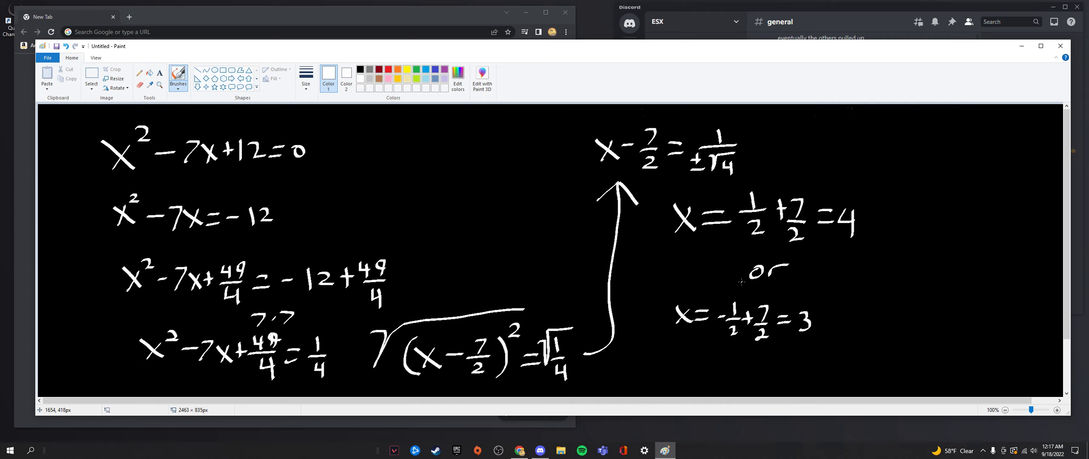
Open Desmos in the browser and enter the expression x^2 - 7x + 12
{"action": "left_click", "coordinate": [266, 18]}
{"action": "type", "text": "des"}
{"action": "key", "text": "Return"}
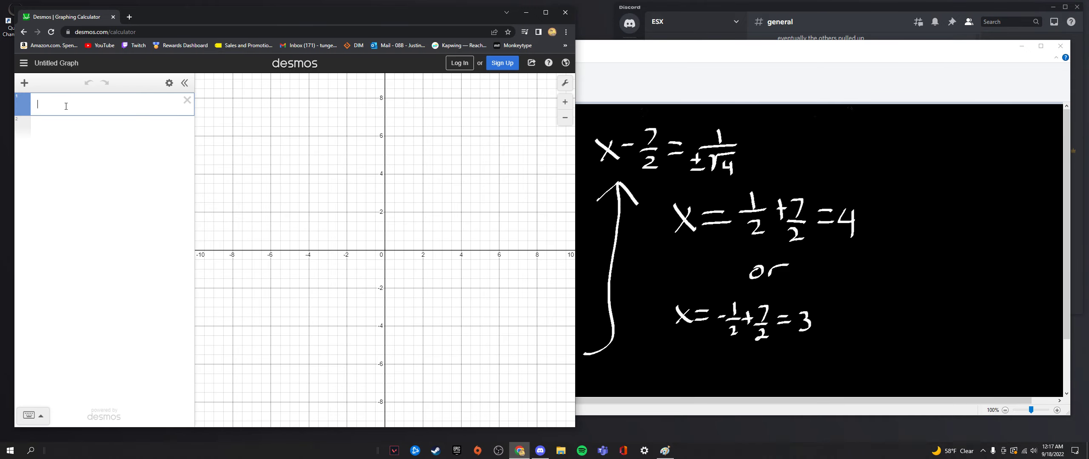
{"action": "type", "text": "x^2"}
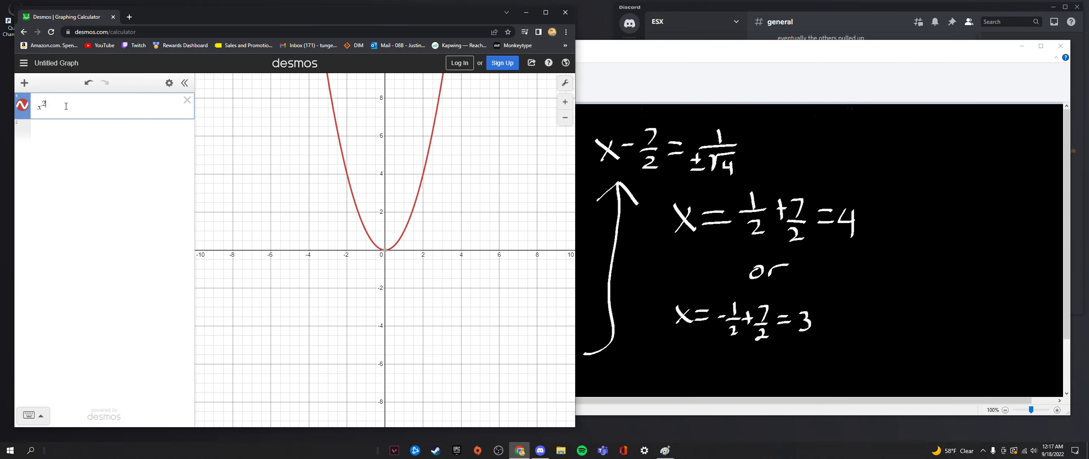
{"action": "type", "text": "+7x"}
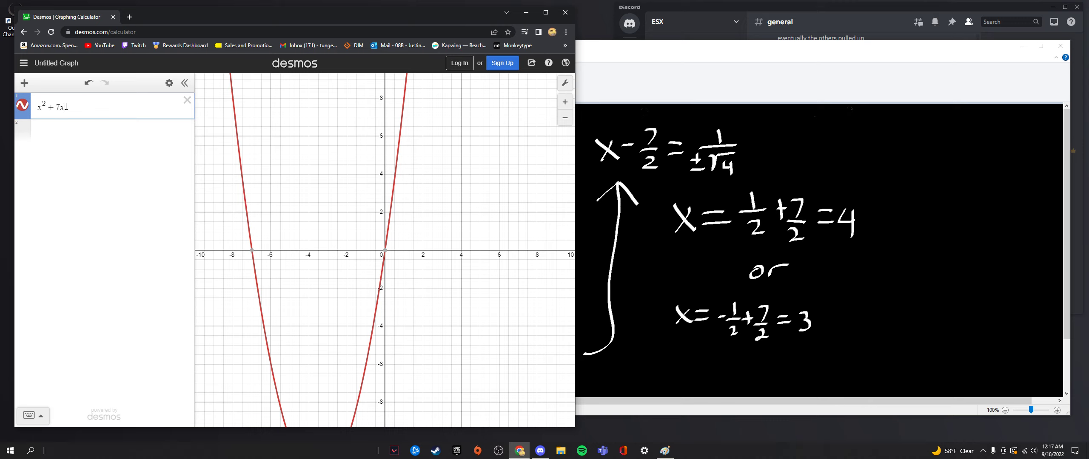
{"action": "key", "text": "BackSpace"}
{"action": "key", "text": "BackSpace"}
{"action": "key", "text": "BackSpace"}
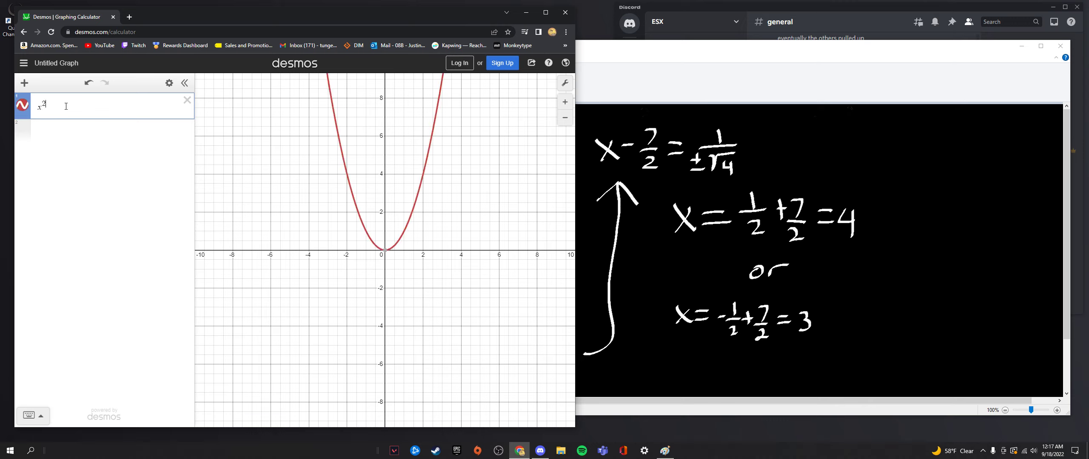
{"action": "type", "text": "- "}
{"action": "type", "text": "7x + 12"}
Show the parabola's x-intercepts (3, 0) and (4, 0), then return to Paint
{"action": "scroll", "coordinate": [344, 247], "scroll_direction": "up", "scroll_amount": 3}
{"action": "left_click", "coordinate": [388, 250]}
{"action": "left_click", "coordinate": [412, 246]}
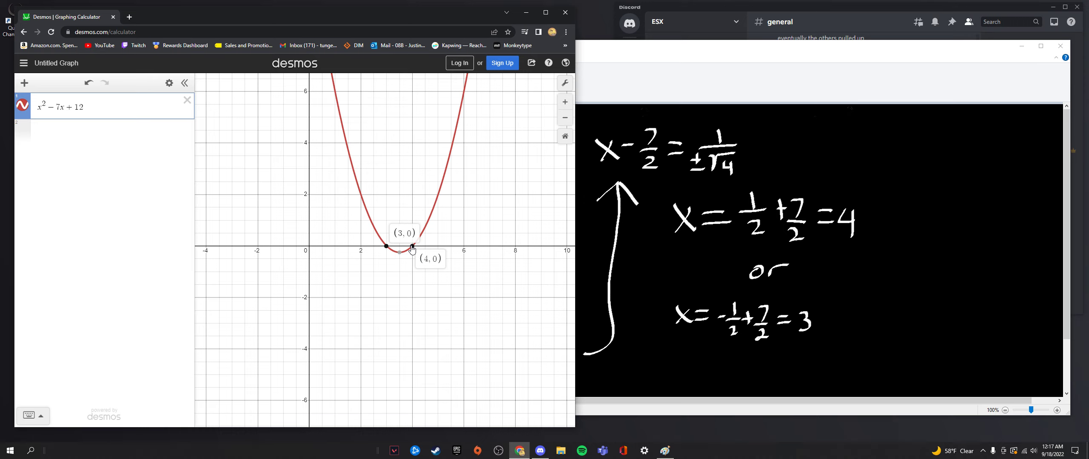
{"action": "left_click", "coordinate": [408, 293]}
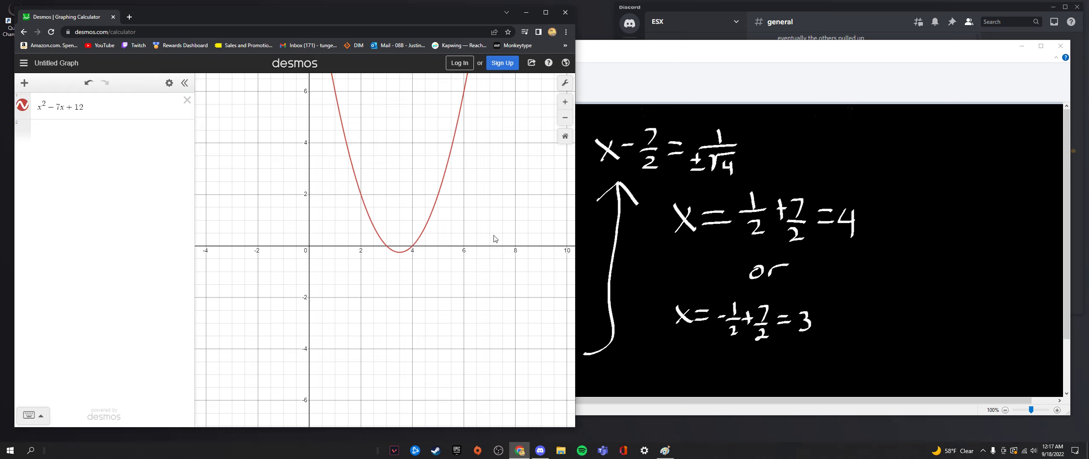
{"action": "left_click", "coordinate": [687, 56]}
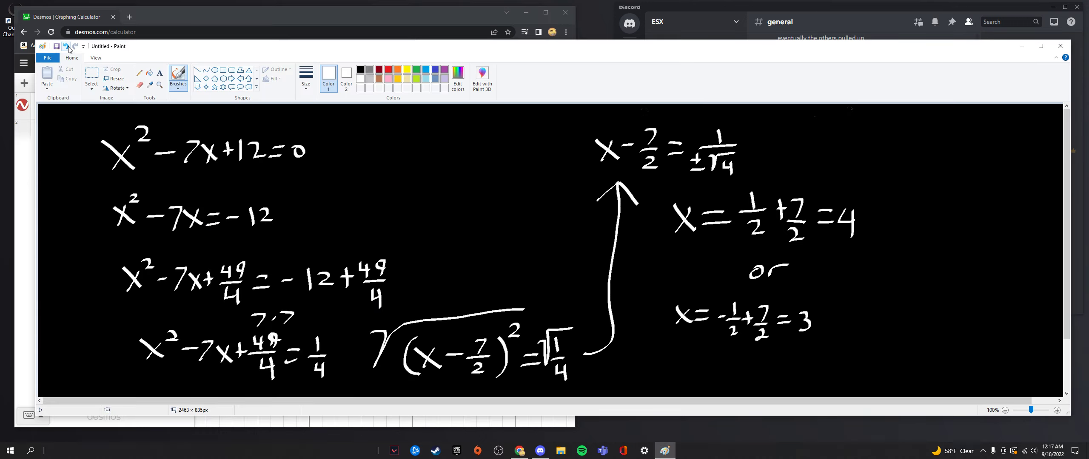
Delete the old working, flood-fill the canvas black, and return to the brush
{"action": "left_click", "coordinate": [91, 74]}
{"action": "mouse_move", "coordinate": [76, 112]}
{"action": "left_mouse_down"}
{"action": "mouse_move", "coordinate": [858, 332]}
{"action": "mouse_move", "coordinate": [890, 388]}
{"action": "left_mouse_up"}
{"action": "key", "text": "Delete"}
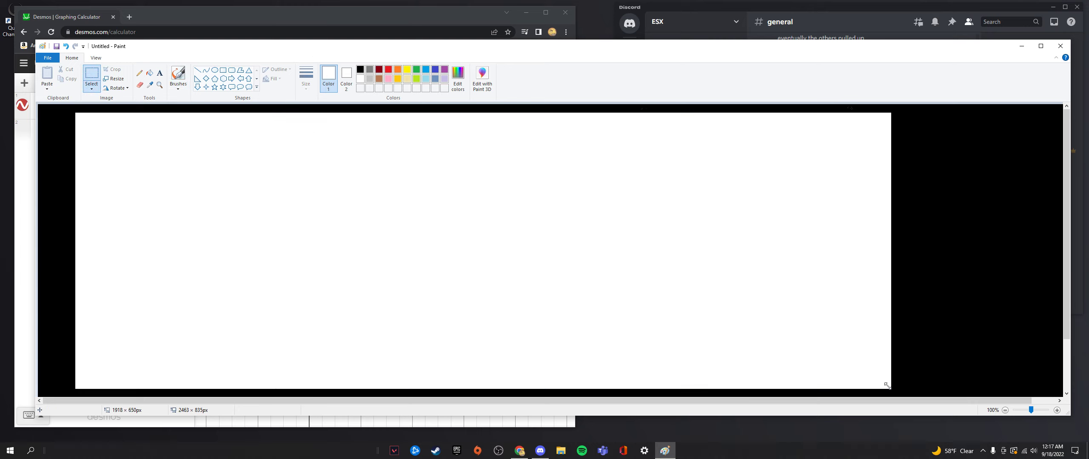
{"action": "left_click", "coordinate": [178, 75]}
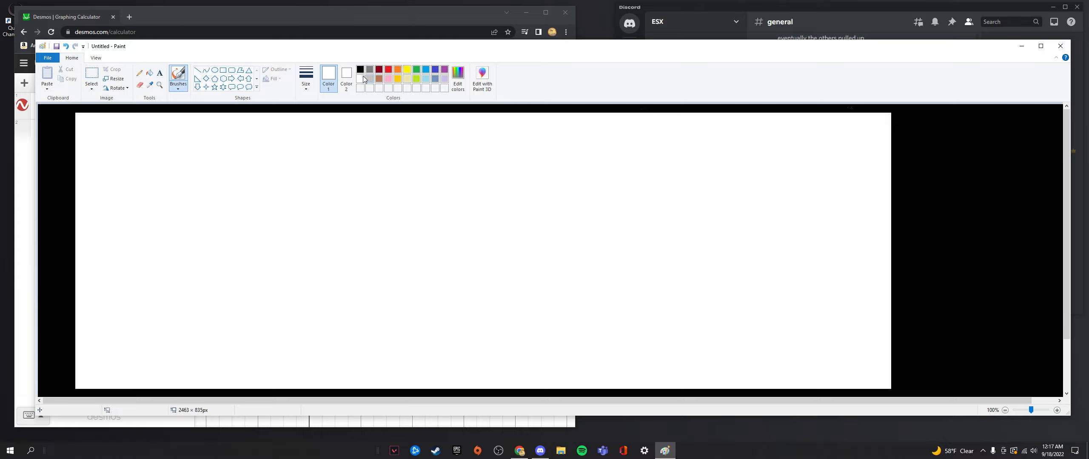
{"action": "left_click", "coordinate": [150, 73]}
{"action": "left_click", "coordinate": [360, 69]}
{"action": "left_click", "coordinate": [353, 195]}
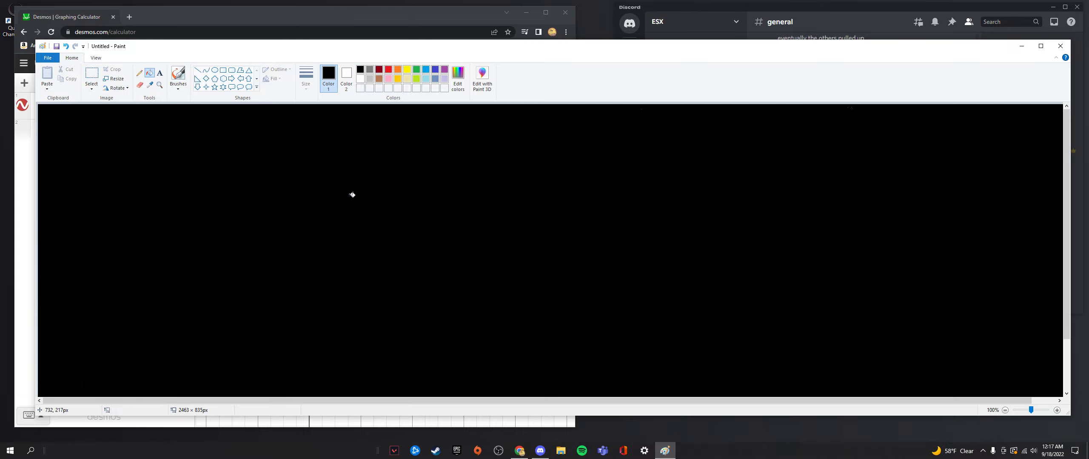
{"action": "left_click", "coordinate": [177, 75]}
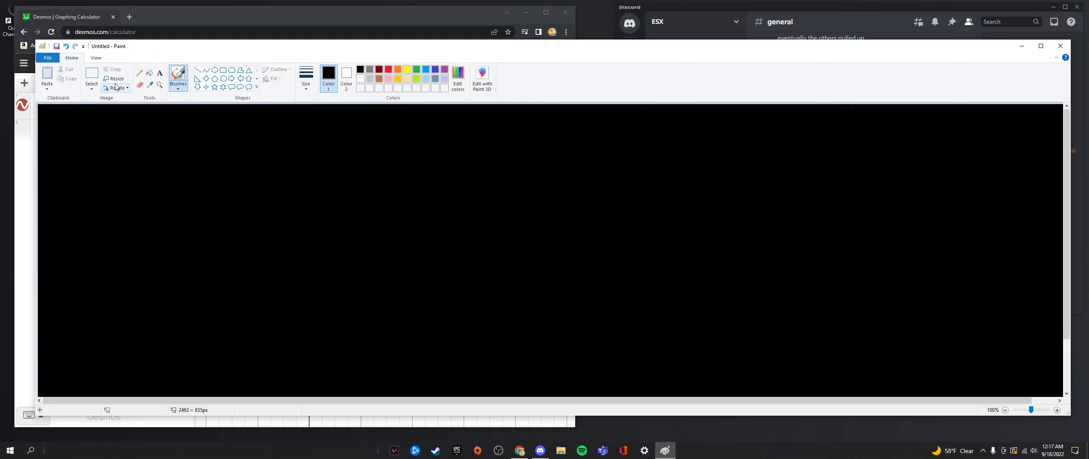
Write 3x²+30x+11=0 in white on the canvas
{"action": "left_click", "coordinate": [359, 79]}
{"action": "mouse_move", "coordinate": [122, 129]}
{"action": "left_mouse_down"}
{"action": "mouse_move", "coordinate": [131, 128]}
{"action": "mouse_move", "coordinate": [120, 148]}
{"action": "mouse_move", "coordinate": [145, 135]}
{"action": "mouse_move", "coordinate": [160, 149]}
{"action": "left_mouse_up"}
{"action": "left_click_drag", "start_coordinate": [157, 132], "coordinate": [147, 151]}
{"action": "left_click_drag", "start_coordinate": [162, 120], "coordinate": [185, 145]}
{"action": "mouse_move", "coordinate": [180, 138]}
{"action": "left_mouse_down"}
{"action": "mouse_move", "coordinate": [244, 144]}
{"action": "mouse_move", "coordinate": [233, 147]}
{"action": "mouse_move", "coordinate": [263, 135]}
{"action": "left_mouse_up"}
{"action": "left_click_drag", "start_coordinate": [275, 127], "coordinate": [276, 145]}
{"action": "mouse_move", "coordinate": [286, 126]}
{"action": "left_mouse_down"}
{"action": "mouse_move", "coordinate": [288, 146]}
{"action": "mouse_move", "coordinate": [317, 133]}
{"action": "left_mouse_up"}
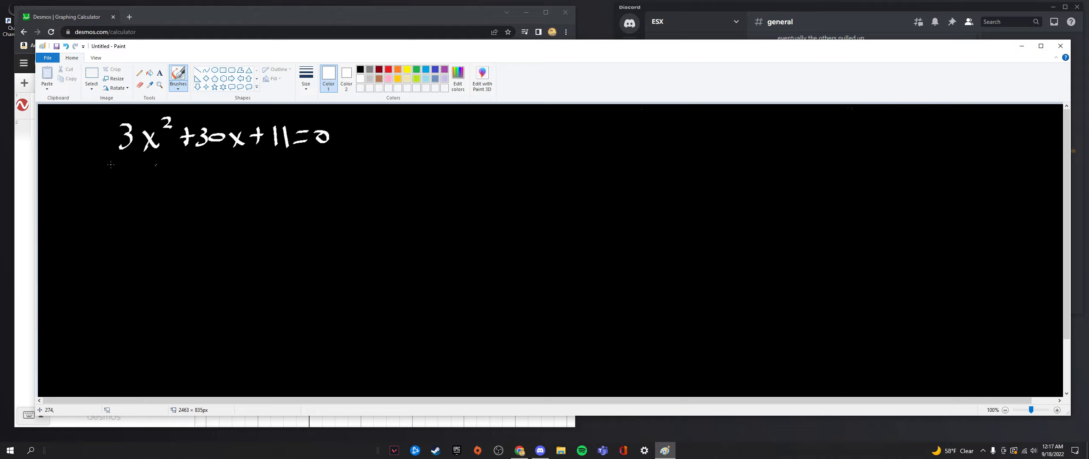
Draw /3 under both sides of the equation, undoing the cancel slashes
{"action": "left_click_drag", "start_coordinate": [114, 153], "coordinate": [306, 151]}
{"action": "mouse_move", "coordinate": [198, 171]}
{"action": "left_mouse_down"}
{"action": "mouse_move", "coordinate": [208, 182]}
{"action": "mouse_move", "coordinate": [197, 191]}
{"action": "left_mouse_up"}
{"action": "mouse_move", "coordinate": [317, 148]}
{"action": "left_mouse_down"}
{"action": "mouse_move", "coordinate": [332, 149]}
{"action": "mouse_move", "coordinate": [318, 176]}
{"action": "left_mouse_up"}
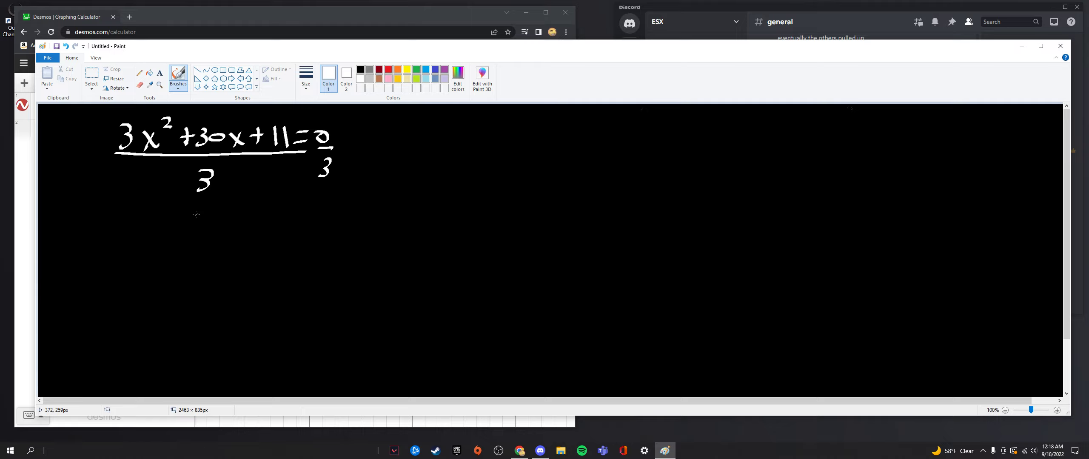
{"action": "mouse_move", "coordinate": [119, 128]}
{"action": "left_mouse_down"}
{"action": "mouse_move", "coordinate": [142, 158]}
{"action": "mouse_move", "coordinate": [211, 182]}
{"action": "left_mouse_up"}
{"action": "left_click", "coordinate": [66, 46]}
{"action": "left_click", "coordinate": [66, 46]}
Write the divided equation x²+10x+11/3=0
{"action": "mouse_move", "coordinate": [144, 238]}
{"action": "left_mouse_down"}
{"action": "mouse_move", "coordinate": [163, 258]}
{"action": "mouse_move", "coordinate": [150, 259]}
{"action": "mouse_move", "coordinate": [175, 231]}
{"action": "mouse_move", "coordinate": [198, 259]}
{"action": "left_mouse_up"}
{"action": "mouse_move", "coordinate": [192, 250]}
{"action": "left_mouse_down"}
{"action": "mouse_move", "coordinate": [308, 248]}
{"action": "mouse_move", "coordinate": [293, 267]}
{"action": "mouse_move", "coordinate": [332, 243]}
{"action": "left_mouse_up"}
{"action": "left_click_drag", "start_coordinate": [316, 255], "coordinate": [347, 248]}
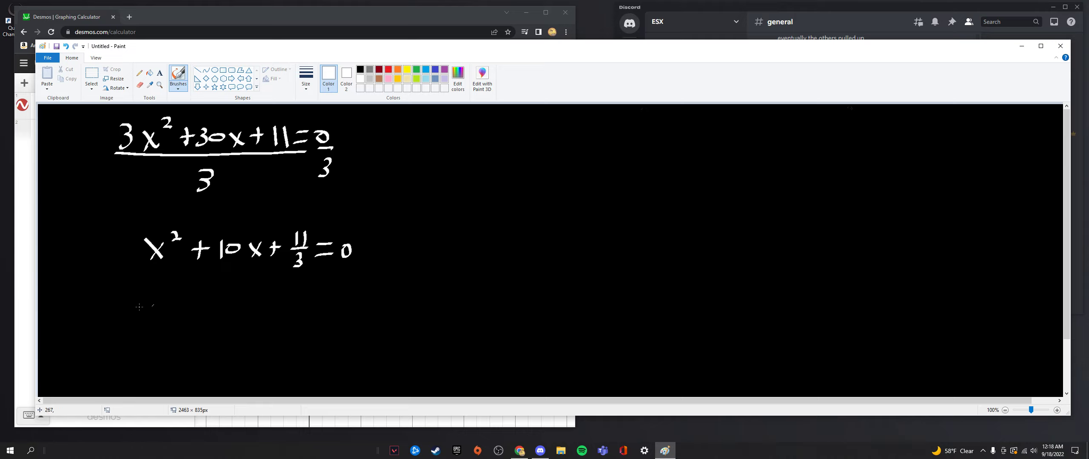
Write x²+10x = −11/3 on the next line
{"action": "mouse_move", "coordinate": [149, 300]}
{"action": "left_mouse_down"}
{"action": "mouse_move", "coordinate": [165, 315]}
{"action": "mouse_move", "coordinate": [153, 317]}
{"action": "left_mouse_up"}
{"action": "mouse_move", "coordinate": [176, 291]}
{"action": "left_mouse_down"}
{"action": "mouse_move", "coordinate": [200, 319]}
{"action": "mouse_move", "coordinate": [215, 305]}
{"action": "left_mouse_up"}
{"action": "mouse_move", "coordinate": [221, 303]}
{"action": "left_mouse_down"}
{"action": "mouse_move", "coordinate": [220, 317]}
{"action": "mouse_move", "coordinate": [241, 304]}
{"action": "mouse_move", "coordinate": [251, 316]}
{"action": "left_mouse_up"}
{"action": "mouse_move", "coordinate": [251, 302]}
{"action": "left_mouse_down"}
{"action": "mouse_move", "coordinate": [236, 317]}
{"action": "mouse_move", "coordinate": [272, 304]}
{"action": "mouse_move", "coordinate": [271, 314]}
{"action": "mouse_move", "coordinate": [316, 311]}
{"action": "left_mouse_up"}
{"action": "mouse_move", "coordinate": [326, 295]}
{"action": "left_mouse_down"}
{"action": "mouse_move", "coordinate": [332, 311]}
{"action": "mouse_move", "coordinate": [316, 331]}
{"action": "left_mouse_up"}
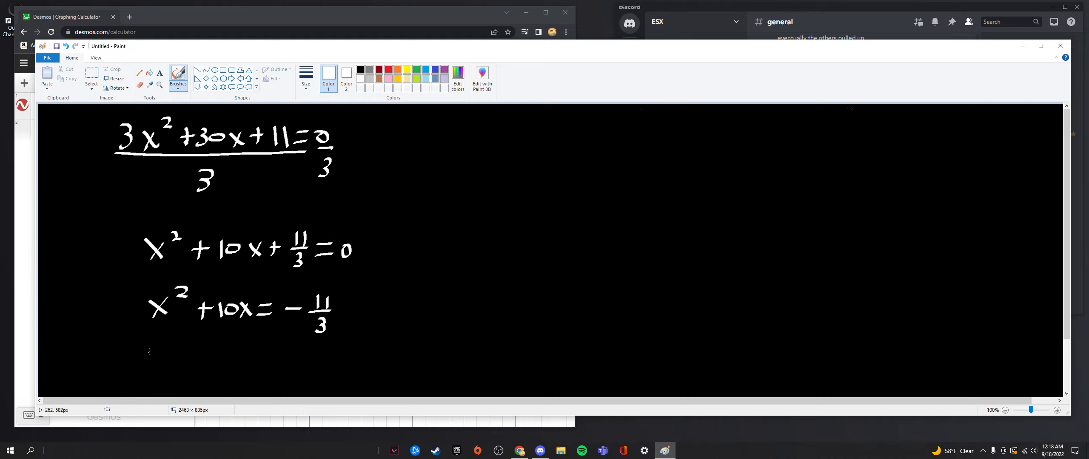
Write x²+10x+25 = −11/3+25 with an arrow pointing up
{"action": "mouse_move", "coordinate": [149, 351]}
{"action": "left_mouse_down"}
{"action": "mouse_move", "coordinate": [168, 368]}
{"action": "mouse_move", "coordinate": [153, 372]}
{"action": "mouse_move", "coordinate": [177, 353]}
{"action": "mouse_move", "coordinate": [188, 370]}
{"action": "left_mouse_up"}
{"action": "left_click_drag", "start_coordinate": [182, 361], "coordinate": [241, 368]}
{"action": "mouse_move", "coordinate": [249, 355]}
{"action": "left_mouse_down"}
{"action": "mouse_move", "coordinate": [249, 370]}
{"action": "mouse_move", "coordinate": [266, 359]}
{"action": "mouse_move", "coordinate": [352, 361]}
{"action": "mouse_move", "coordinate": [338, 376]}
{"action": "mouse_move", "coordinate": [374, 359]}
{"action": "mouse_move", "coordinate": [387, 367]}
{"action": "mouse_move", "coordinate": [421, 306]}
{"action": "mouse_move", "coordinate": [453, 155]}
{"action": "mouse_move", "coordinate": [471, 181]}
{"action": "left_mouse_up"}
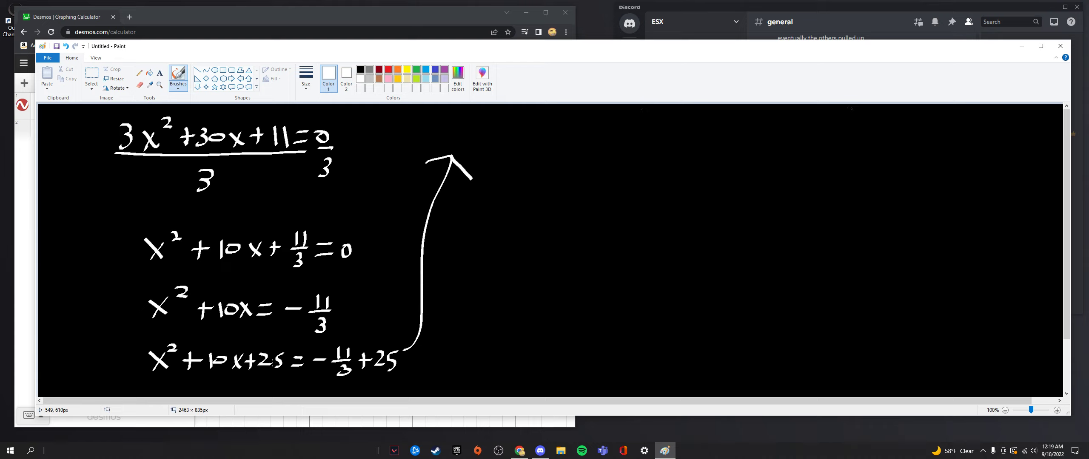
Write (x+5)² = at the arrow's tip
{"action": "mouse_move", "coordinate": [486, 131]}
{"action": "left_mouse_down"}
{"action": "mouse_move", "coordinate": [504, 146]}
{"action": "mouse_move", "coordinate": [490, 156]}
{"action": "left_mouse_up"}
{"action": "mouse_move", "coordinate": [522, 131]}
{"action": "left_mouse_down"}
{"action": "mouse_move", "coordinate": [521, 155]}
{"action": "mouse_move", "coordinate": [532, 144]}
{"action": "left_mouse_up"}
{"action": "left_click_drag", "start_coordinate": [553, 130], "coordinate": [537, 153]}
{"action": "mouse_move", "coordinate": [486, 123]}
{"action": "left_mouse_down"}
{"action": "mouse_move", "coordinate": [473, 138]}
{"action": "mouse_move", "coordinate": [482, 163]}
{"action": "left_mouse_up"}
{"action": "left_click_drag", "start_coordinate": [556, 123], "coordinate": [554, 158]}
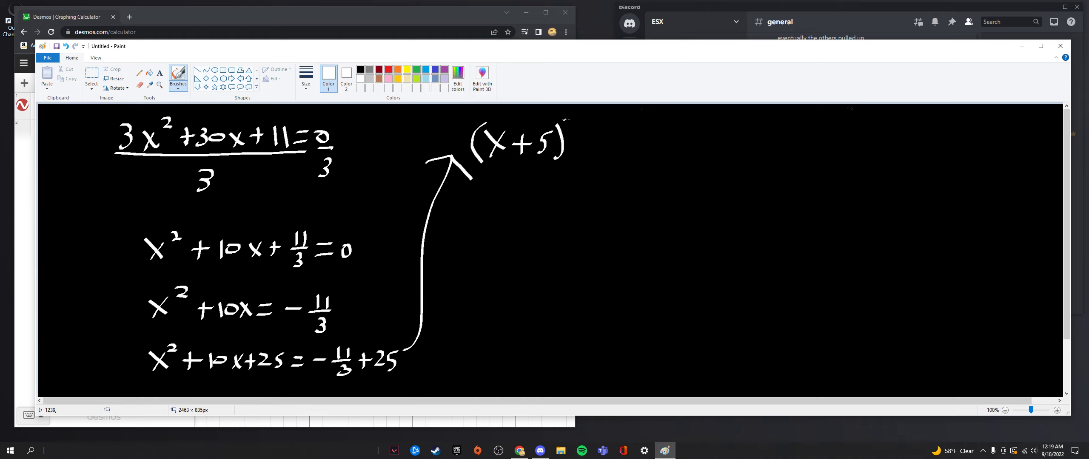
{"action": "left_click_drag", "start_coordinate": [564, 120], "coordinate": [597, 146]}
Write 64/3 and draw square roots over both sides, cancelling the square
{"action": "mouse_move", "coordinate": [619, 121]}
{"action": "left_mouse_down"}
{"action": "mouse_move", "coordinate": [616, 137]}
{"action": "mouse_move", "coordinate": [645, 129]}
{"action": "mouse_move", "coordinate": [625, 141]}
{"action": "mouse_move", "coordinate": [644, 135]}
{"action": "mouse_move", "coordinate": [624, 164]}
{"action": "left_mouse_up"}
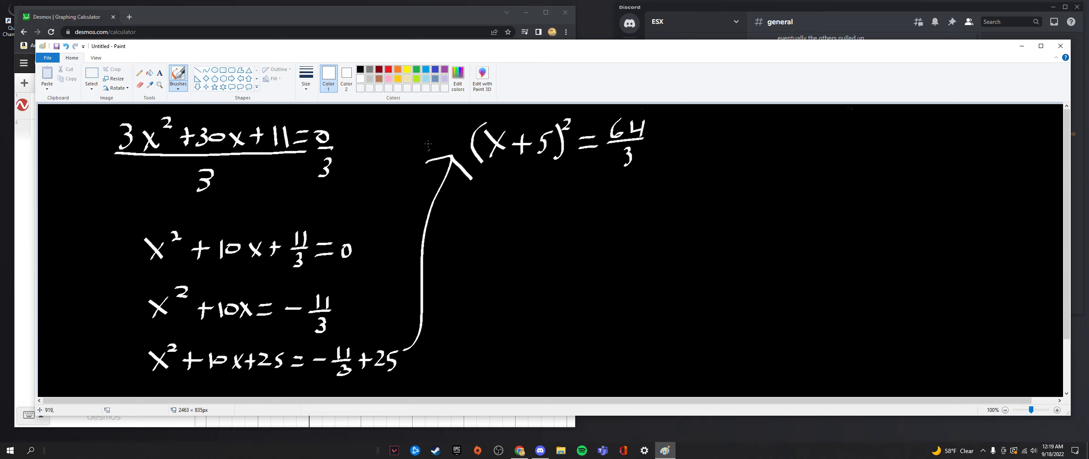
{"action": "mouse_move", "coordinate": [448, 123]}
{"action": "left_mouse_down"}
{"action": "mouse_move", "coordinate": [456, 148]}
{"action": "mouse_move", "coordinate": [530, 106]}
{"action": "mouse_move", "coordinate": [608, 120]}
{"action": "mouse_move", "coordinate": [647, 107]}
{"action": "left_mouse_up"}
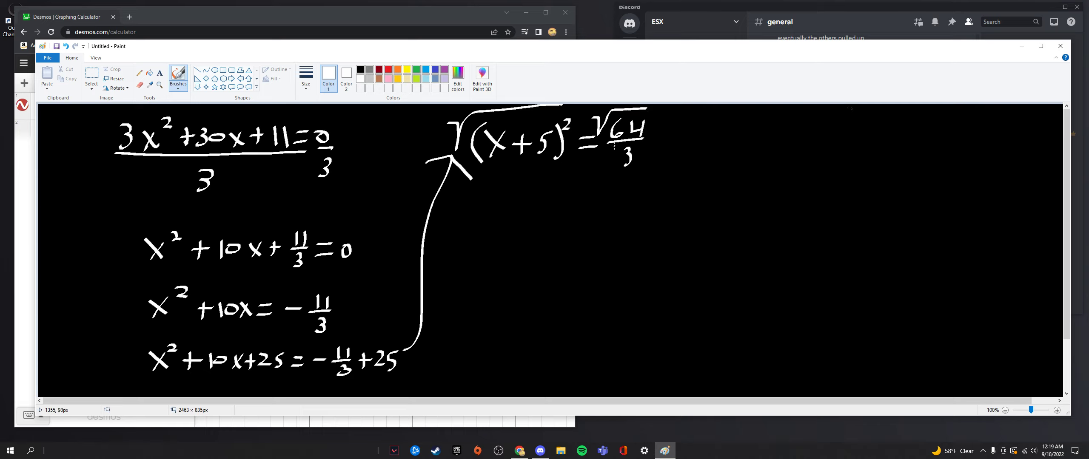
{"action": "left_click_drag", "start_coordinate": [600, 131], "coordinate": [604, 171]}
{"action": "left_click_drag", "start_coordinate": [490, 107], "coordinate": [577, 141]}
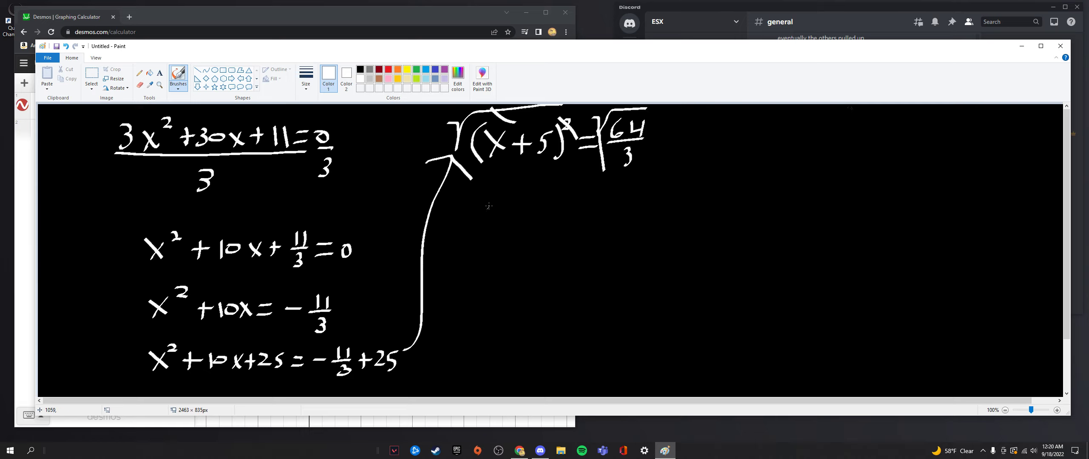
Write x+5 = 8/√3, subtract 5, and begin the solutions x = ±8/√3 − 5
{"action": "mouse_move", "coordinate": [488, 206]}
{"action": "left_mouse_down"}
{"action": "mouse_move", "coordinate": [507, 225]}
{"action": "mouse_move", "coordinate": [491, 228]}
{"action": "mouse_move", "coordinate": [513, 226]}
{"action": "left_mouse_up"}
{"action": "mouse_move", "coordinate": [537, 205]}
{"action": "left_mouse_down"}
{"action": "mouse_move", "coordinate": [529, 224]}
{"action": "mouse_move", "coordinate": [584, 198]}
{"action": "mouse_move", "coordinate": [579, 210]}
{"action": "mouse_move", "coordinate": [599, 210]}
{"action": "mouse_move", "coordinate": [577, 234]}
{"action": "mouse_move", "coordinate": [606, 212]}
{"action": "mouse_move", "coordinate": [589, 233]}
{"action": "left_mouse_up"}
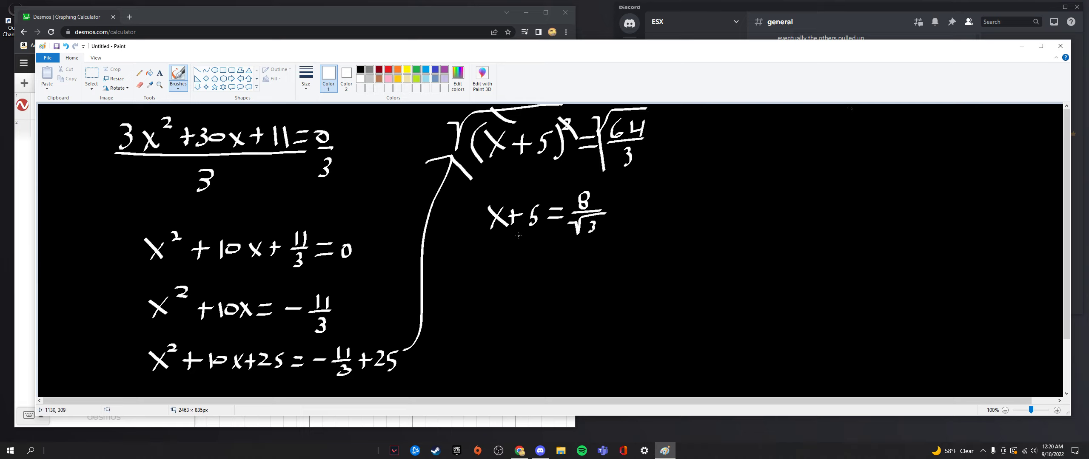
{"action": "mouse_move", "coordinate": [514, 235]}
{"action": "left_mouse_down"}
{"action": "mouse_move", "coordinate": [532, 233]}
{"action": "mouse_move", "coordinate": [532, 249]}
{"action": "left_mouse_up"}
{"action": "left_click_drag", "start_coordinate": [520, 203], "coordinate": [550, 264]}
{"action": "mouse_move", "coordinate": [489, 284]}
{"action": "left_mouse_down"}
{"action": "mouse_move", "coordinate": [506, 304]}
{"action": "mouse_move", "coordinate": [492, 304]}
{"action": "mouse_move", "coordinate": [546, 287]}
{"action": "mouse_move", "coordinate": [562, 300]}
{"action": "mouse_move", "coordinate": [548, 303]}
{"action": "mouse_move", "coordinate": [562, 303]}
{"action": "mouse_move", "coordinate": [548, 321]}
{"action": "mouse_move", "coordinate": [582, 295]}
{"action": "mouse_move", "coordinate": [585, 308]}
{"action": "mouse_move", "coordinate": [594, 288]}
{"action": "mouse_move", "coordinate": [638, 305]}
{"action": "mouse_move", "coordinate": [721, 306]}
{"action": "mouse_move", "coordinate": [706, 309]}
{"action": "mouse_move", "coordinate": [742, 302]}
{"action": "mouse_move", "coordinate": [764, 275]}
{"action": "mouse_move", "coordinate": [778, 297]}
{"action": "mouse_move", "coordinate": [761, 300]}
{"action": "mouse_move", "coordinate": [773, 302]}
{"action": "mouse_move", "coordinate": [765, 318]}
{"action": "mouse_move", "coordinate": [796, 293]}
{"action": "mouse_move", "coordinate": [796, 311]}
{"action": "left_mouse_up"}
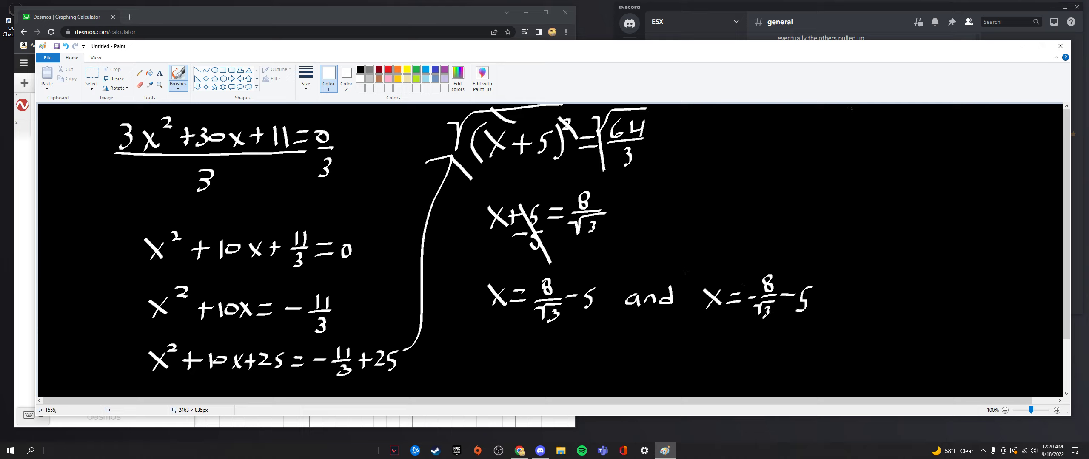
Search 'calculator' in a new Chrome tab
{"action": "left_click", "coordinate": [134, 22]}
{"action": "left_click", "coordinate": [129, 17]}
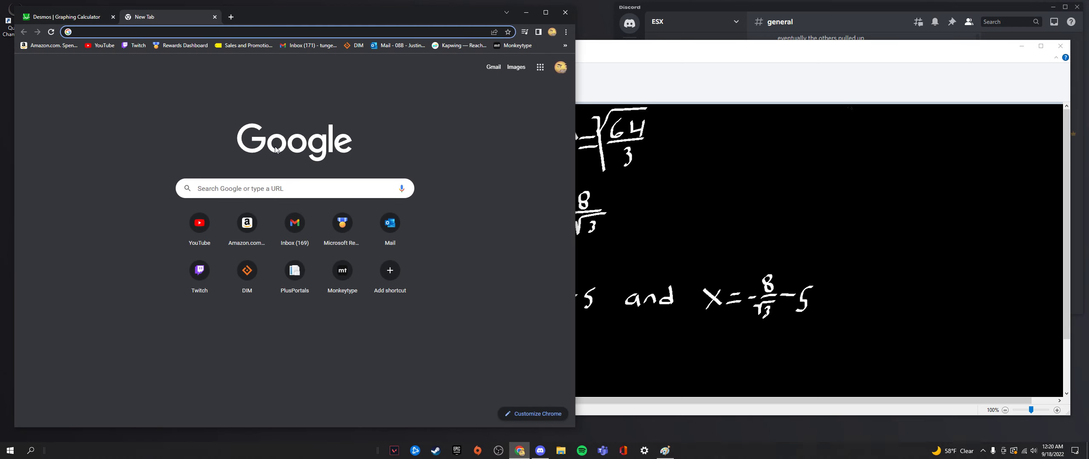
{"action": "type", "text": "calculator"}
{"action": "key", "text": "Return"}
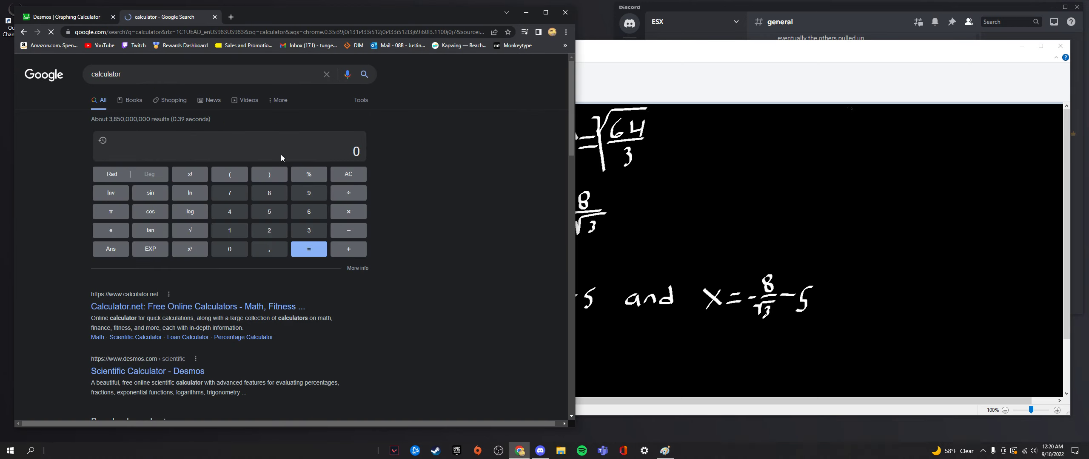
Evaluate 8 ÷ √3 − 5 in the Google calculator, giving −0.38119784648
{"action": "left_click", "coordinate": [267, 195]}
{"action": "left_click", "coordinate": [349, 193]}
{"action": "left_click", "coordinate": [187, 233]}
{"action": "left_click", "coordinate": [309, 230]}
{"action": "left_click", "coordinate": [309, 249]}
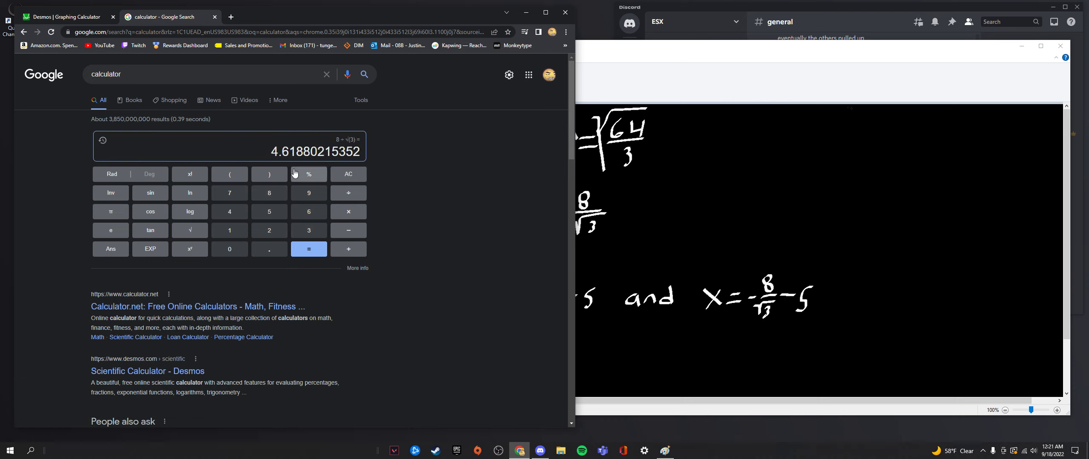
{"action": "left_click", "coordinate": [348, 230]}
{"action": "left_click", "coordinate": [268, 212]}
{"action": "left_click", "coordinate": [309, 251]}
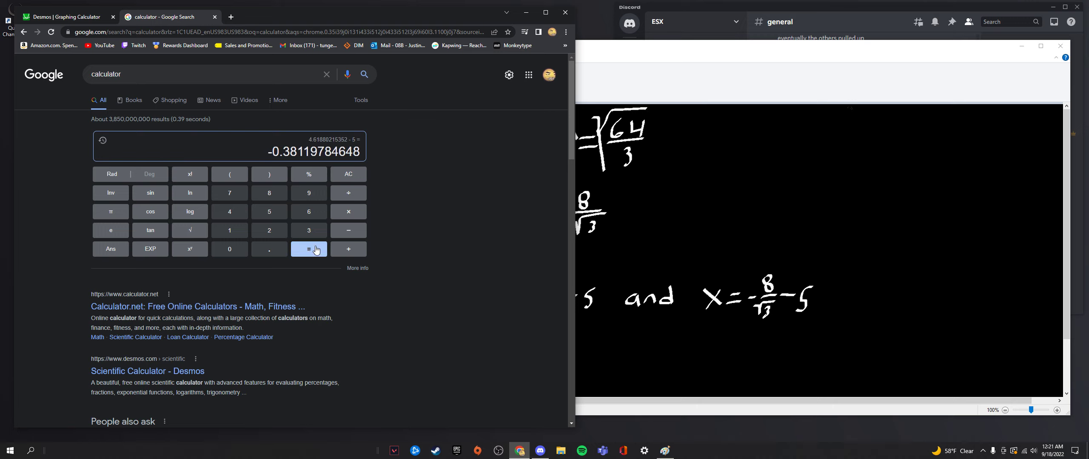
Write x ≈ −.3811 under the first solution in Paint, checking the calculator's digits
{"action": "left_click", "coordinate": [636, 60]}
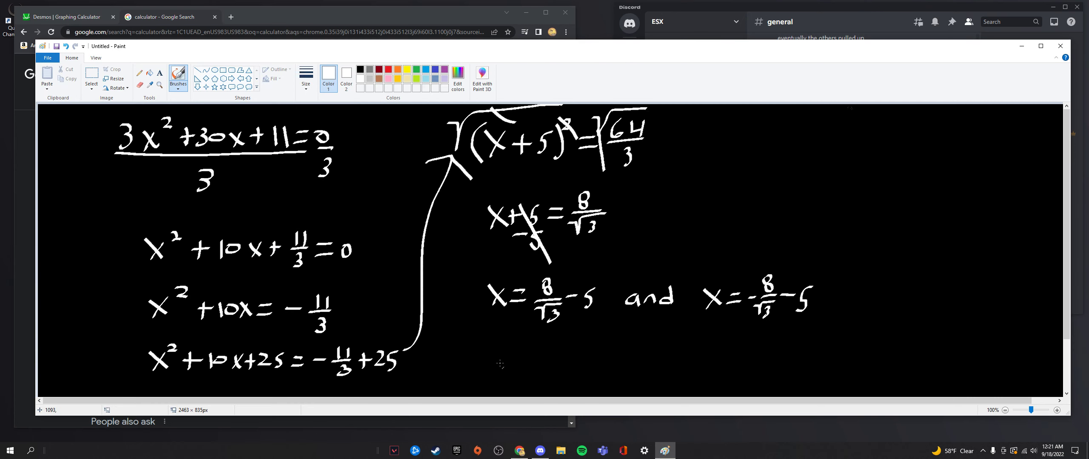
{"action": "mouse_move", "coordinate": [488, 343]}
{"action": "left_mouse_down"}
{"action": "mouse_move", "coordinate": [507, 353]}
{"action": "mouse_move", "coordinate": [490, 359]}
{"action": "mouse_move", "coordinate": [517, 346]}
{"action": "mouse_move", "coordinate": [550, 353]}
{"action": "left_mouse_up"}
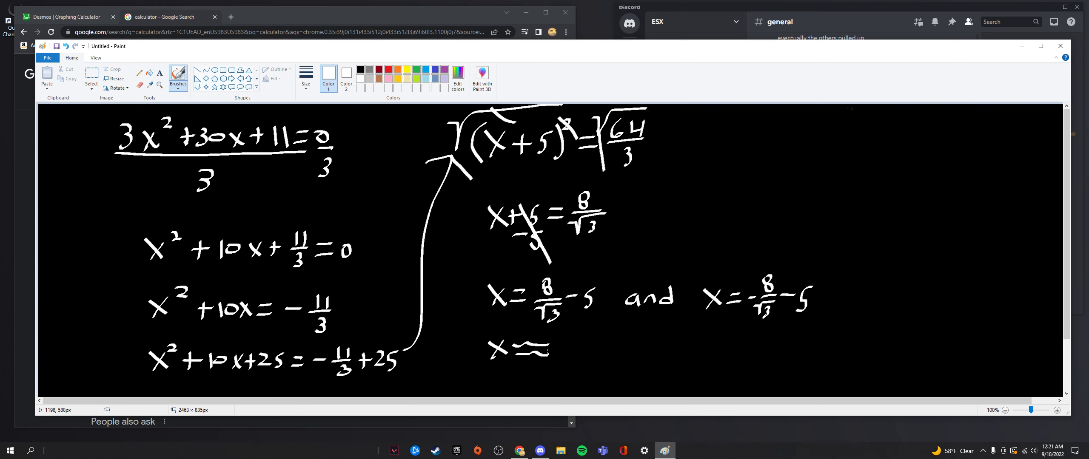
{"action": "left_click", "coordinate": [323, 20]}
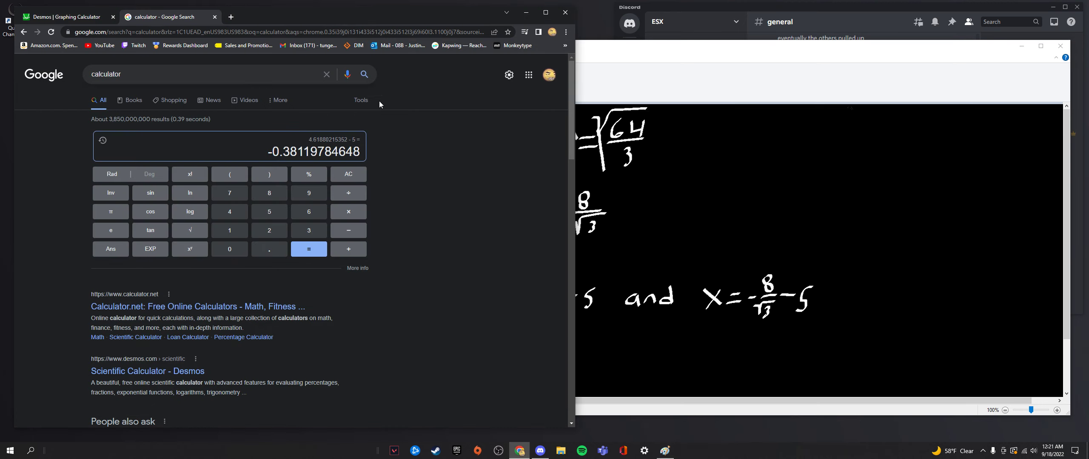
{"action": "left_click", "coordinate": [633, 57]}
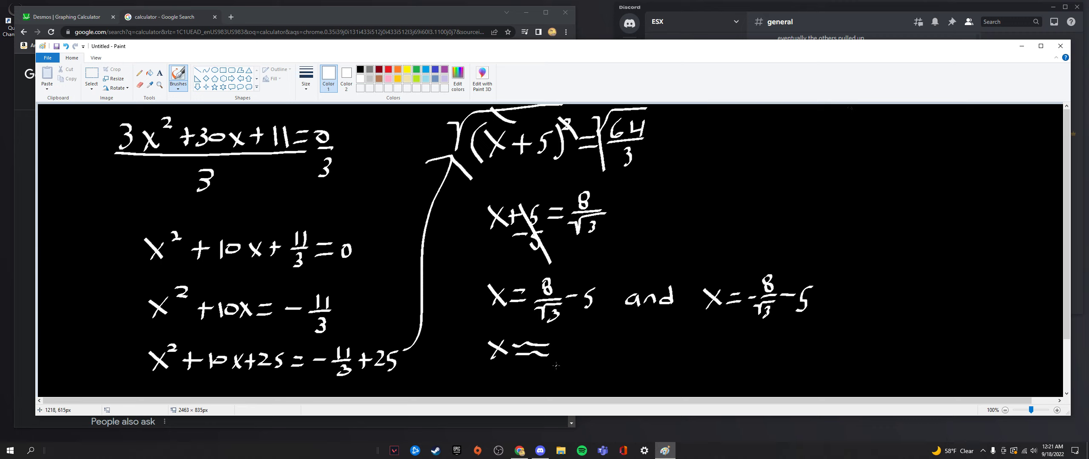
{"action": "left_click_drag", "start_coordinate": [555, 350], "coordinate": [623, 360]}
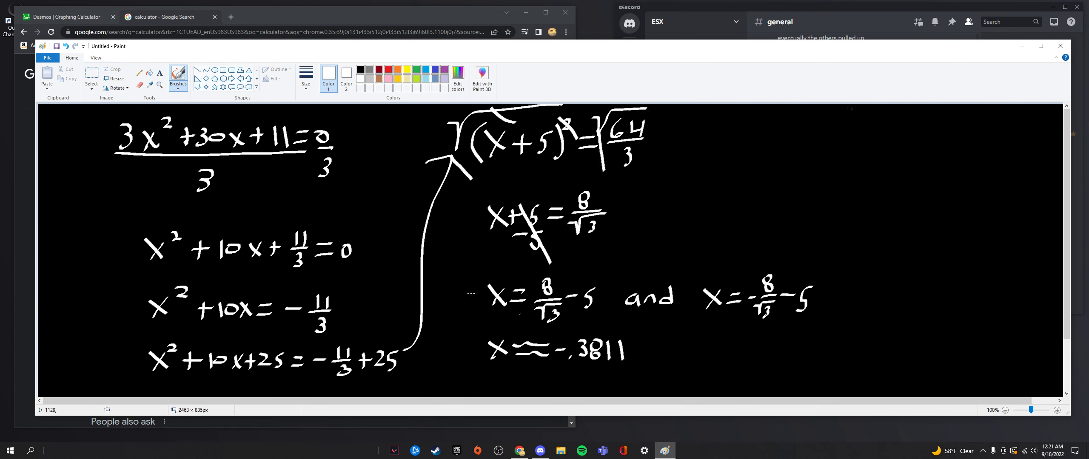
{"action": "left_click", "coordinate": [327, 26]}
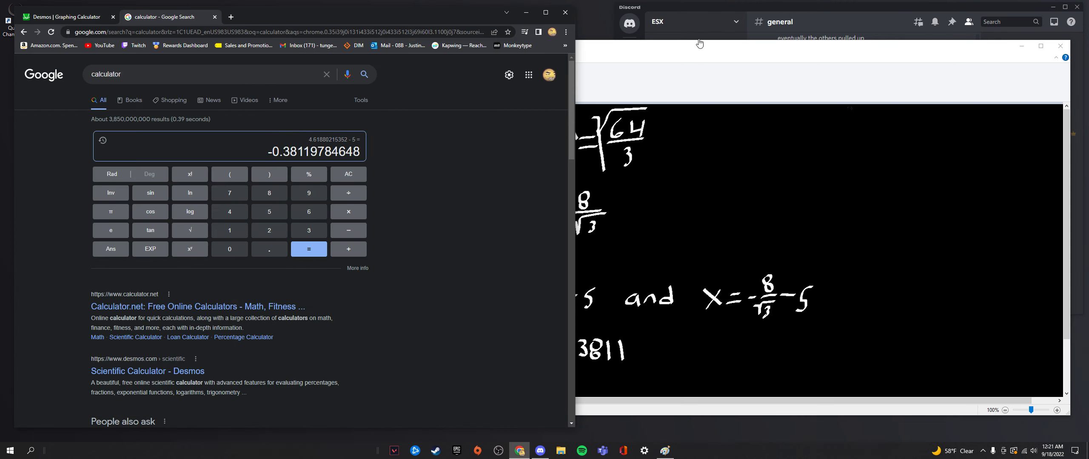
Clear the calculator and evaluate 8 ÷ (−√3)
{"action": "left_click", "coordinate": [339, 177]}
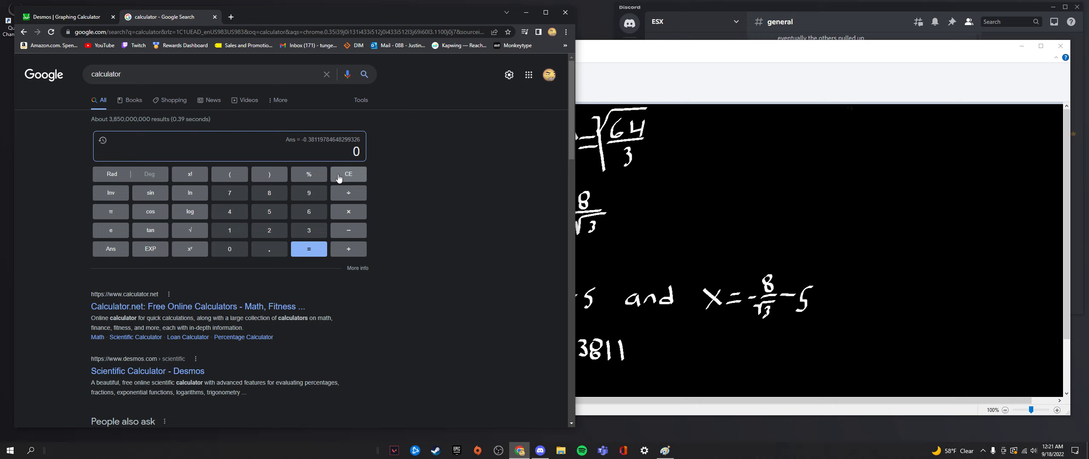
{"action": "left_click", "coordinate": [268, 197]}
{"action": "left_click", "coordinate": [348, 192]}
{"action": "left_click", "coordinate": [229, 174]}
{"action": "left_click", "coordinate": [349, 230]}
{"action": "left_click", "coordinate": [190, 231]}
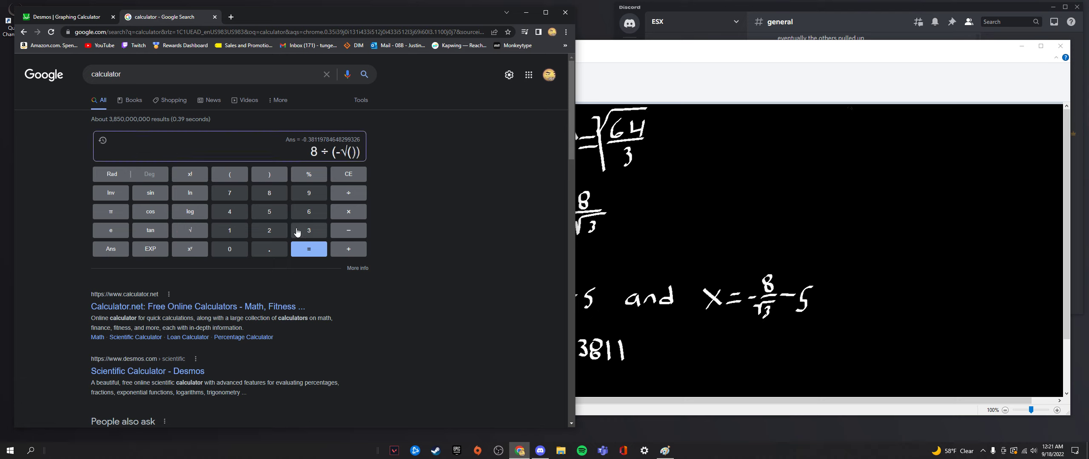
{"action": "left_click", "coordinate": [191, 232]}
{"action": "key", "text": "BackSpace"}
{"action": "left_click", "coordinate": [310, 233]}
{"action": "left_click", "coordinate": [308, 249]}
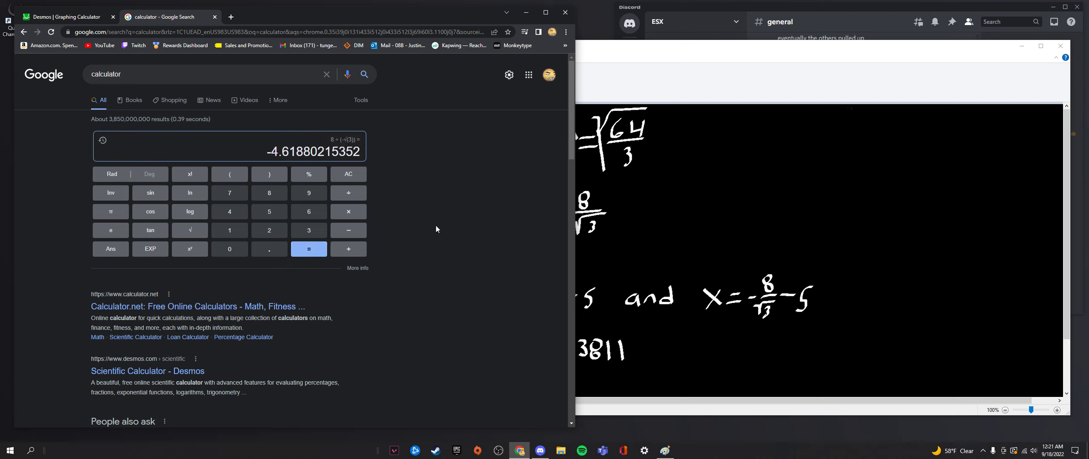
Subtract 5 to get the second root, −9.61880215352
{"action": "left_click", "coordinate": [362, 230]}
{"action": "left_click", "coordinate": [272, 215]}
{"action": "left_click", "coordinate": [309, 249]}
Write x ≈ −9.618 in Paint beside x ≈ −.3811
{"action": "left_click", "coordinate": [659, 56]}
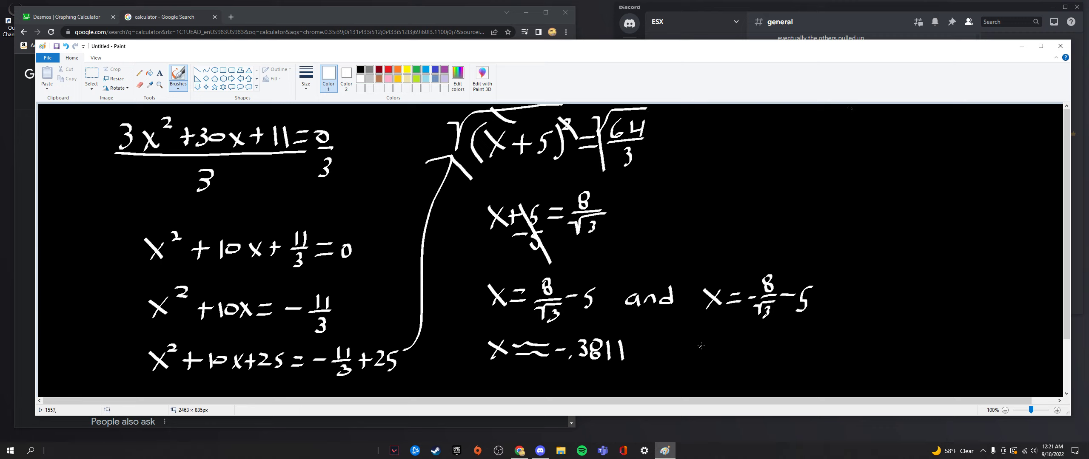
{"action": "mouse_move", "coordinate": [702, 339]}
{"action": "left_mouse_down"}
{"action": "mouse_move", "coordinate": [722, 363]}
{"action": "mouse_move", "coordinate": [704, 363]}
{"action": "mouse_move", "coordinate": [728, 345]}
{"action": "mouse_move", "coordinate": [784, 348]}
{"action": "mouse_move", "coordinate": [791, 360]}
{"action": "mouse_move", "coordinate": [793, 345]}
{"action": "mouse_move", "coordinate": [839, 345]}
{"action": "left_mouse_up"}
{"action": "left_click", "coordinate": [803, 362]}
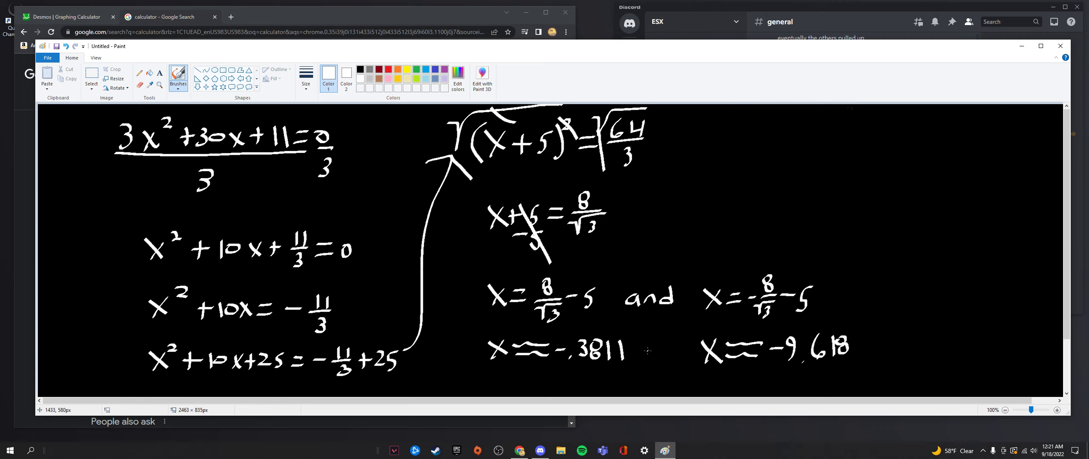
Replace x²−7x+12 in Desmos with 3x^2+30x+11
{"action": "left_click", "coordinate": [265, 17]}
{"action": "left_click", "coordinate": [64, 16]}
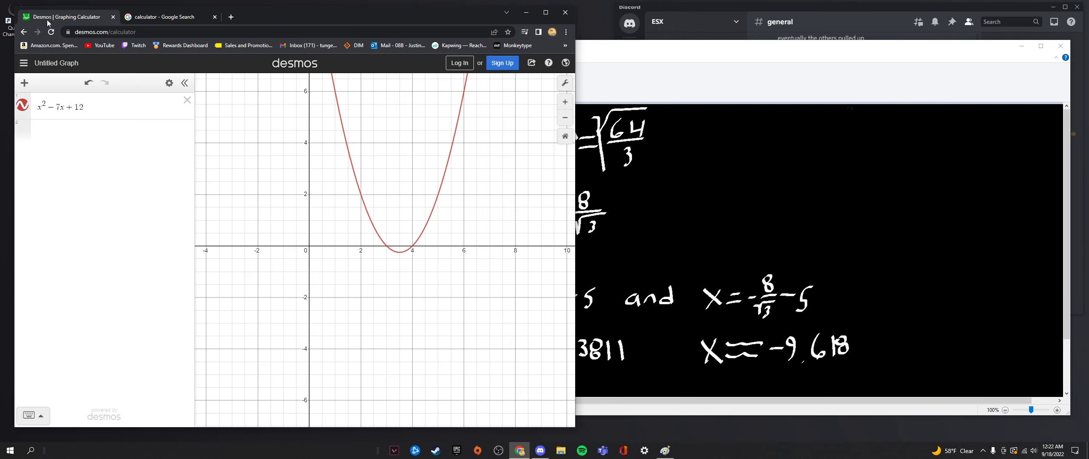
{"action": "left_click", "coordinate": [156, 106]}
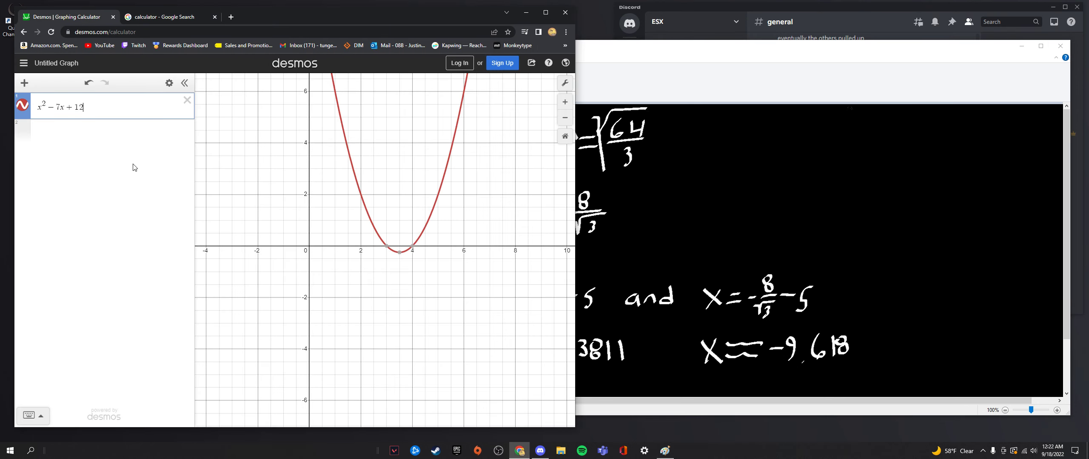
{"action": "left_click", "coordinate": [187, 100]}
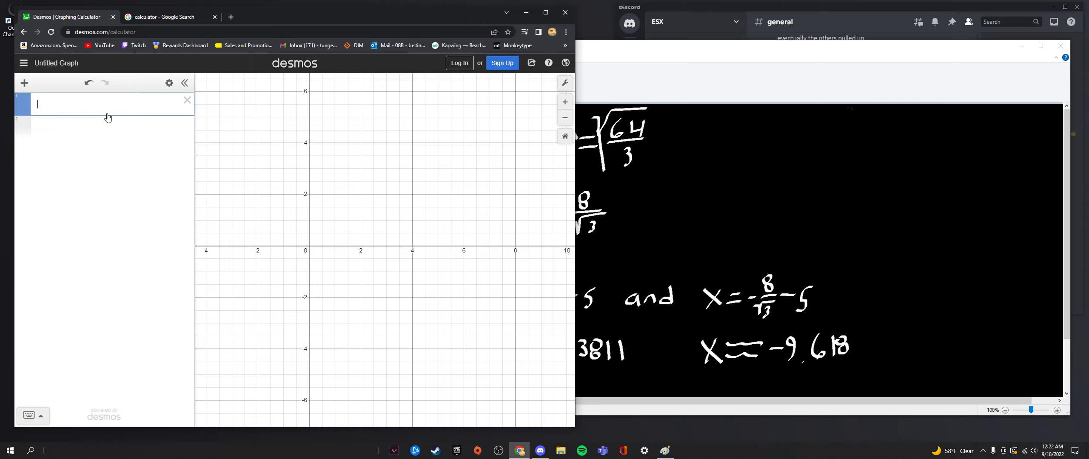
{"action": "type", "text": "3x"}
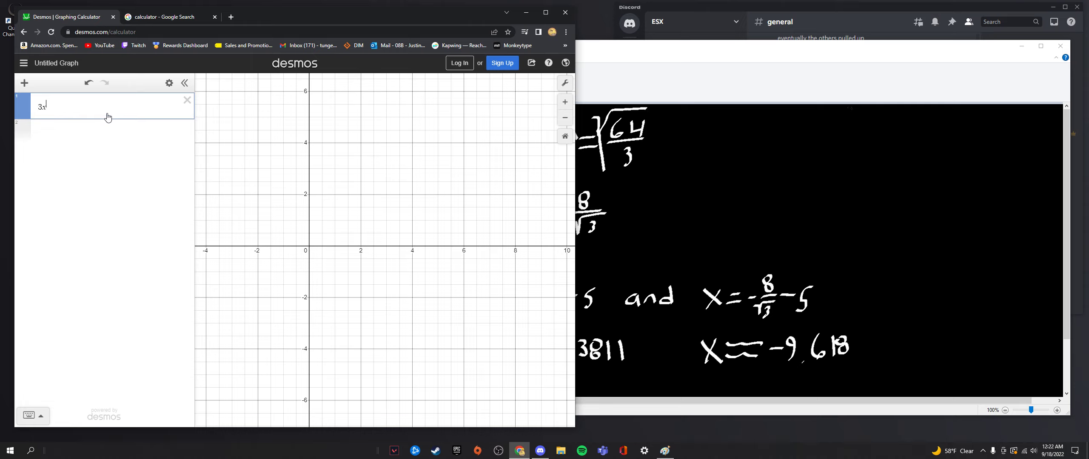
{"action": "type", "text": "^2+30x+"}
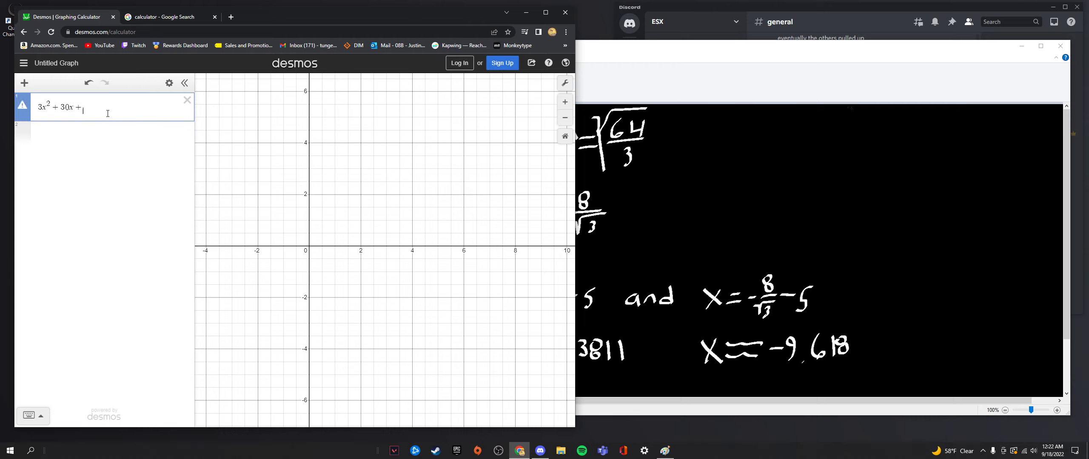
{"action": "type", "text": "11"}
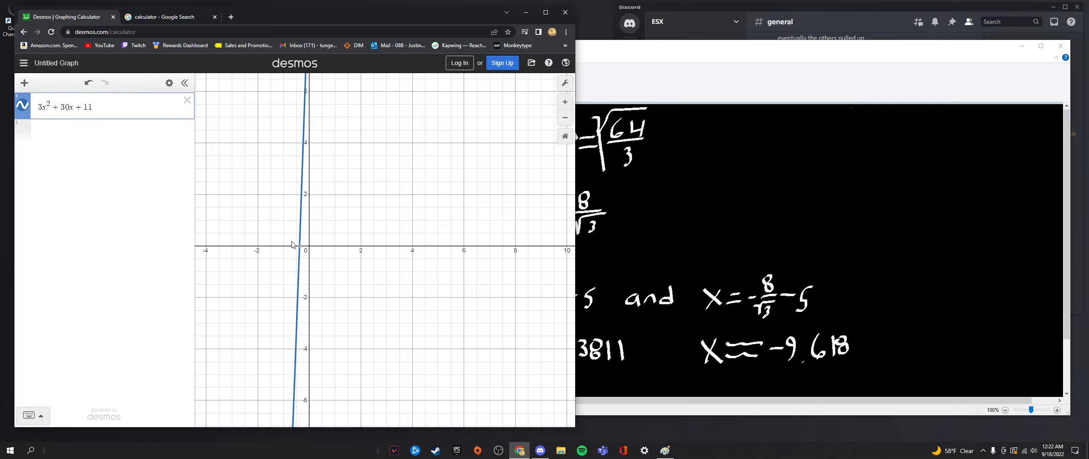
Mark both x-intercepts, −0.381 and −9.619, on the graph, then return to the calculator tab
{"action": "scroll", "coordinate": [294, 245], "scroll_direction": "down", "scroll_amount": 5}
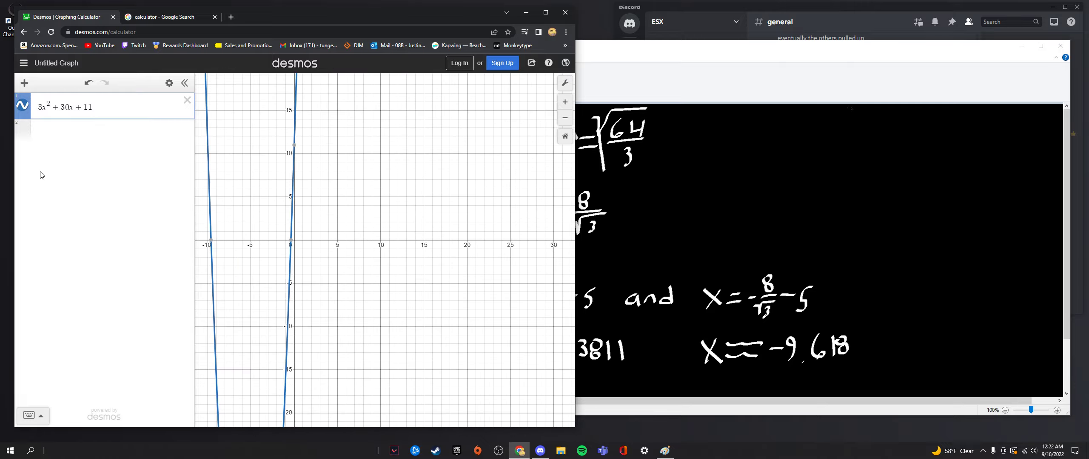
{"action": "scroll", "coordinate": [286, 234], "scroll_direction": "up", "scroll_amount": 3}
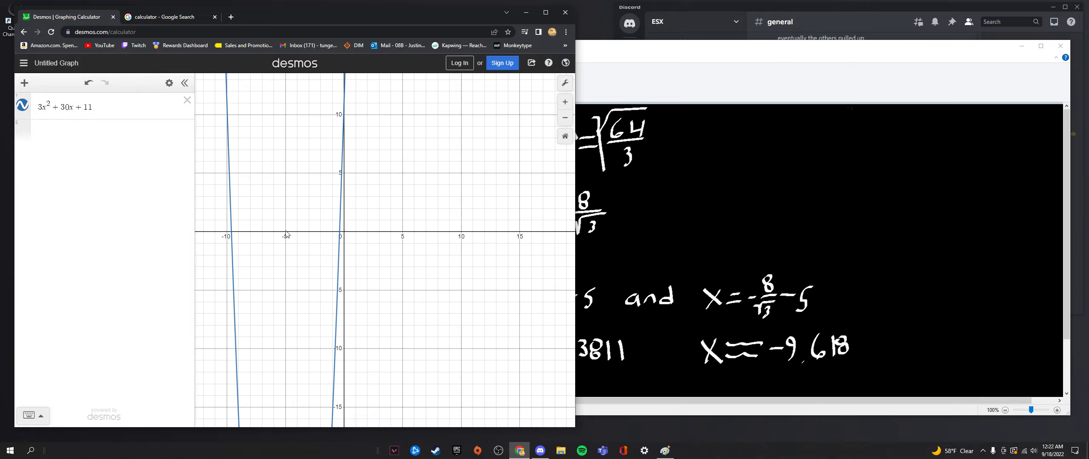
{"action": "scroll", "coordinate": [286, 235], "scroll_direction": "up", "scroll_amount": 3}
{"action": "left_click", "coordinate": [385, 237]}
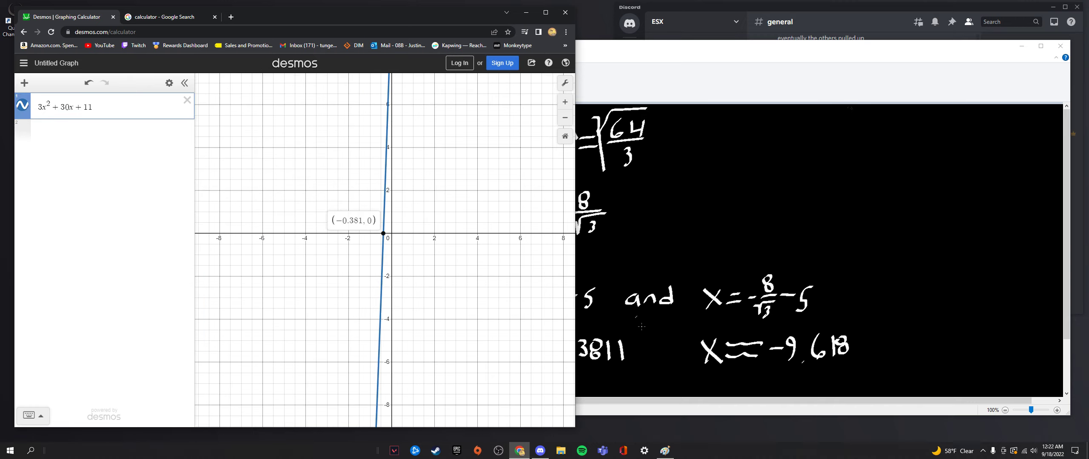
{"action": "left_click", "coordinate": [620, 410]}
{"action": "left_click", "coordinate": [519, 451]}
{"action": "left_click_drag", "start_coordinate": [420, 278], "coordinate": [529, 270]}
{"action": "left_click", "coordinate": [295, 226]}
{"action": "key", "text": "ctrl+Tab"}
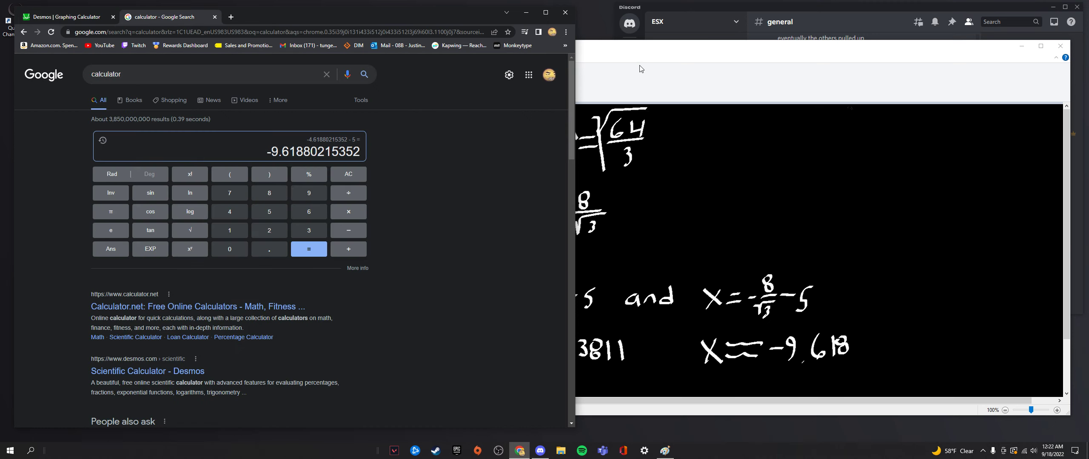
Bring the Paint whiteboard with the complete solution in front of Chrome
{"action": "left_click", "coordinate": [579, 137]}
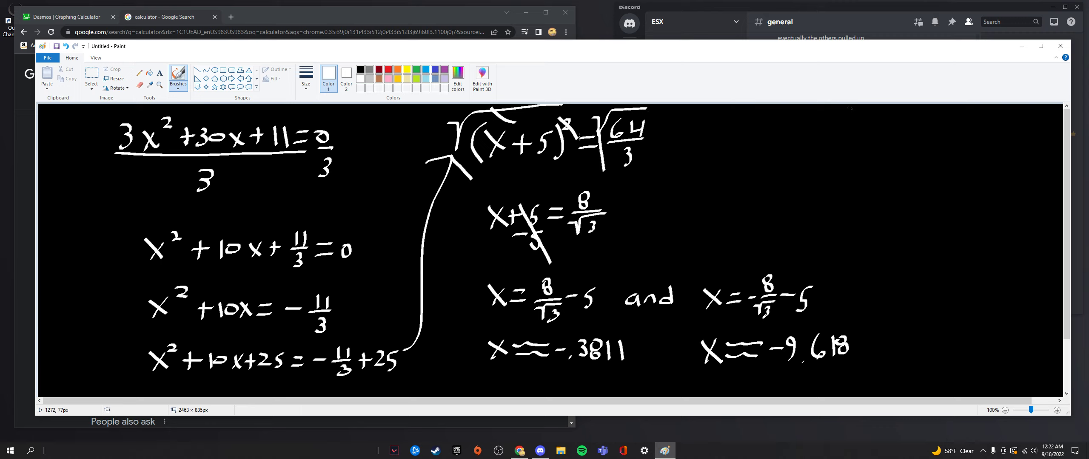